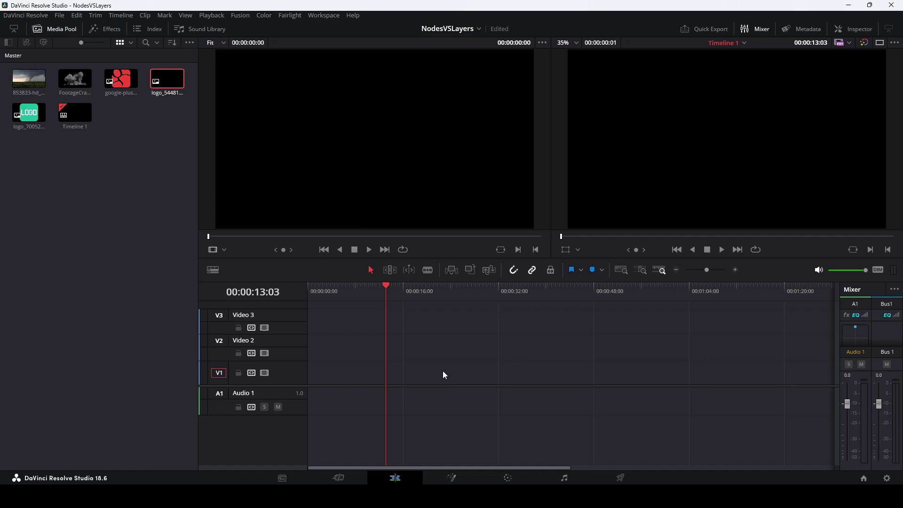
Place the tornado clip at the start of Video 1 and play it back.
mouse_move(42, 82)
left_mouse_down()
mouse_move(378, 366)
mouse_move(324, 372)
left_mouse_up()
left_click_drag(324, 295, 308, 295)
key("space")
key("space")
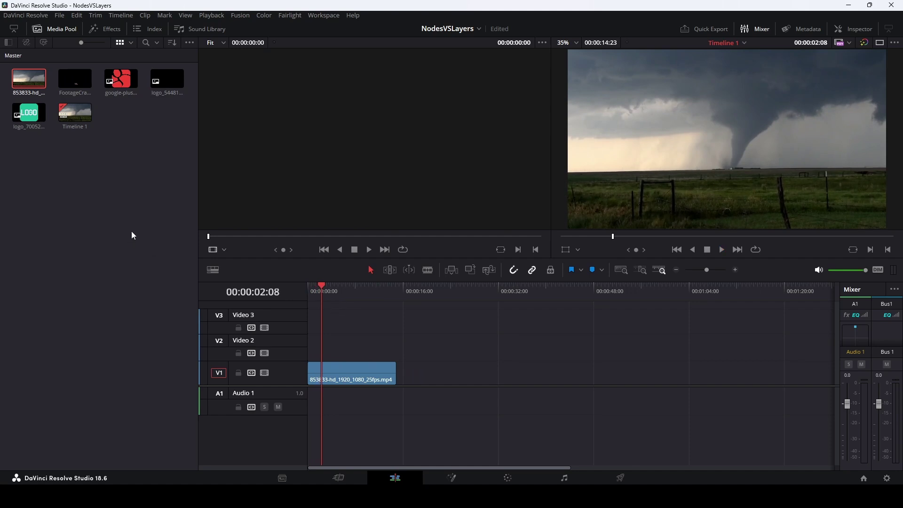
Add the FootageCrate explosion clip at the start of Video 2 and preview it over the tornado.
left_click_drag(77, 70, 338, 348)
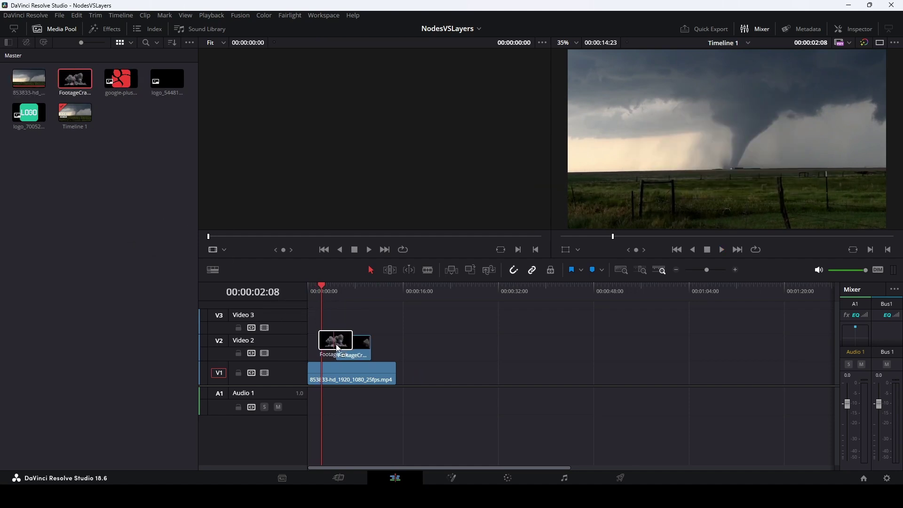
mouse_move(338, 348)
left_mouse_down()
mouse_move(105, 137)
mouse_move(312, 348)
left_mouse_up()
left_click_drag(322, 287, 309, 292)
key("space")
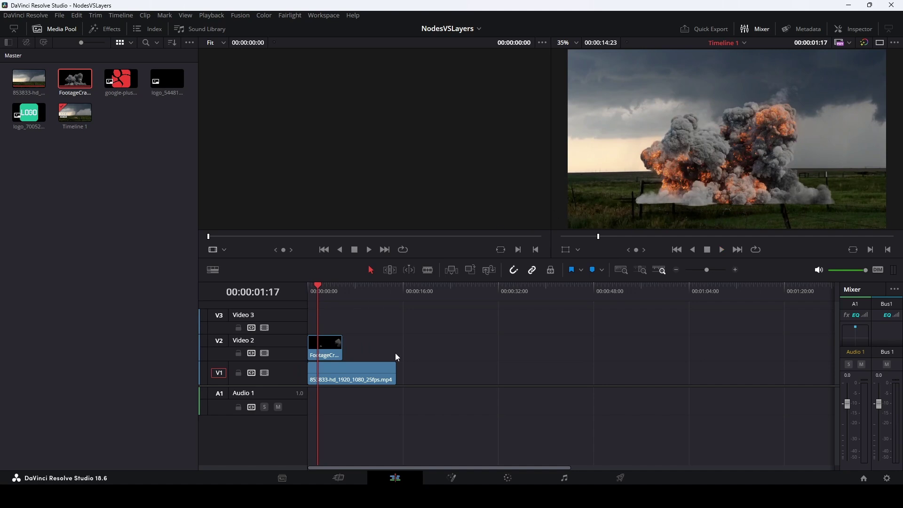
left_click(360, 372)
left_click(328, 351)
Add logo_7005238.png on Video 3, select it and show its Inspector settings.
left_click_drag(22, 124, 311, 323)
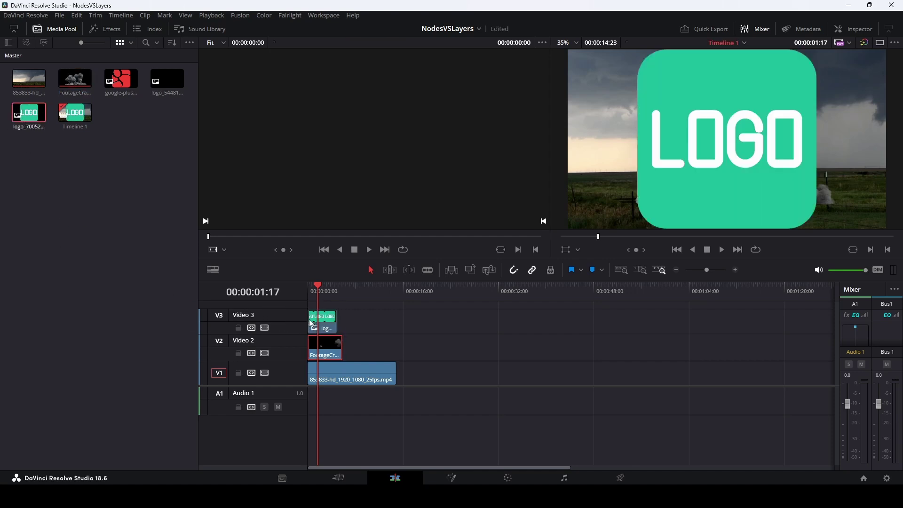
left_click(323, 323)
left_click(859, 29)
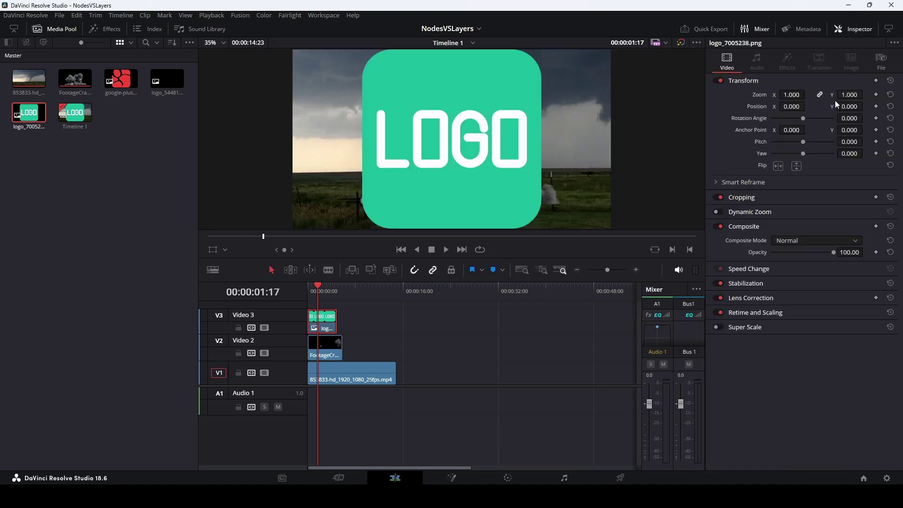
Set the logo's Zoom to 0.380, move it to V2 under the explosion on V3, and play back.
left_click_drag(795, 94, 762, 94)
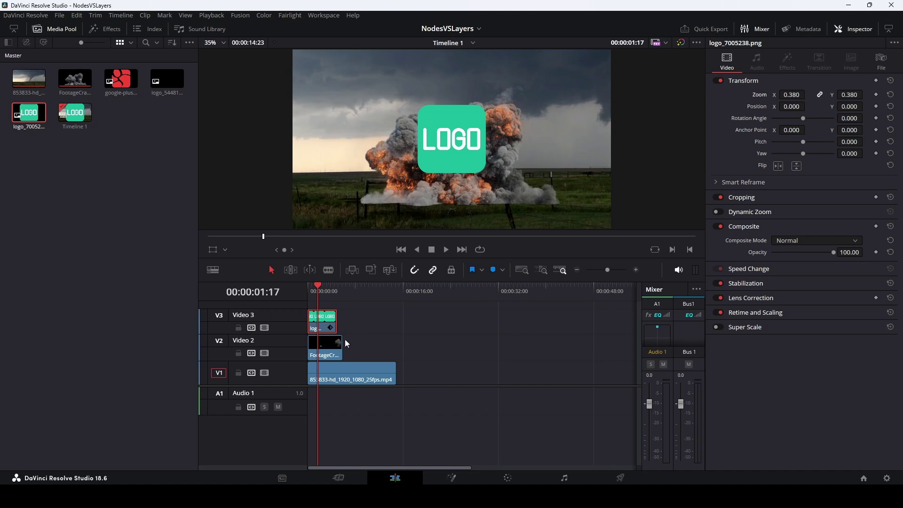
left_click_drag(338, 343, 382, 344)
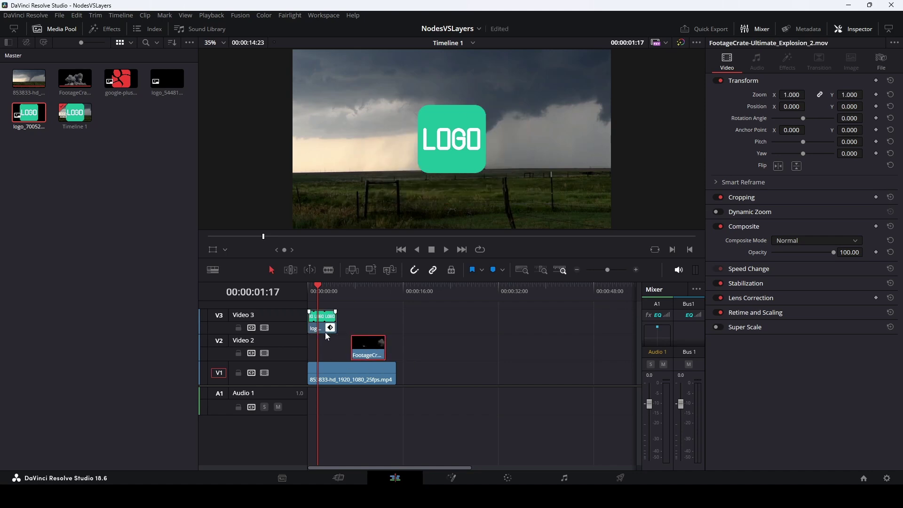
mouse_move(323, 324)
left_mouse_down()
mouse_move(323, 348)
mouse_move(323, 320)
left_mouse_up()
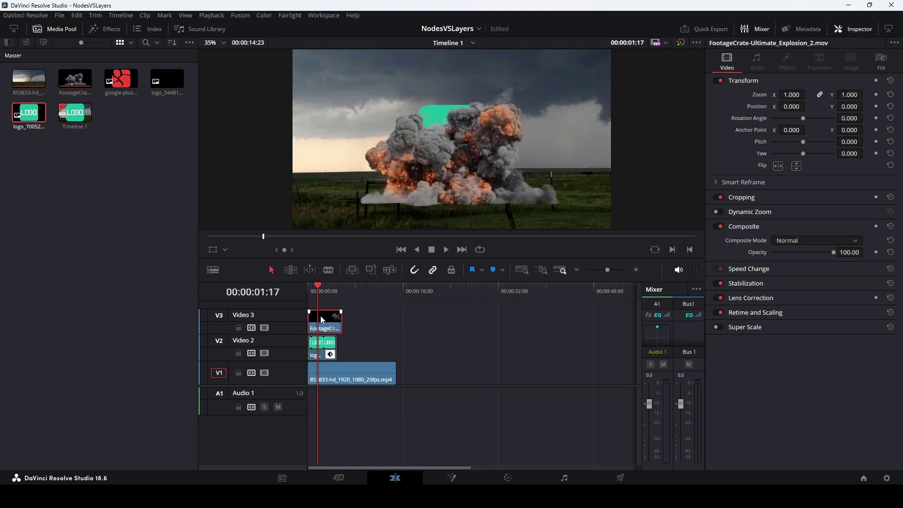
left_click(309, 287)
key("space")
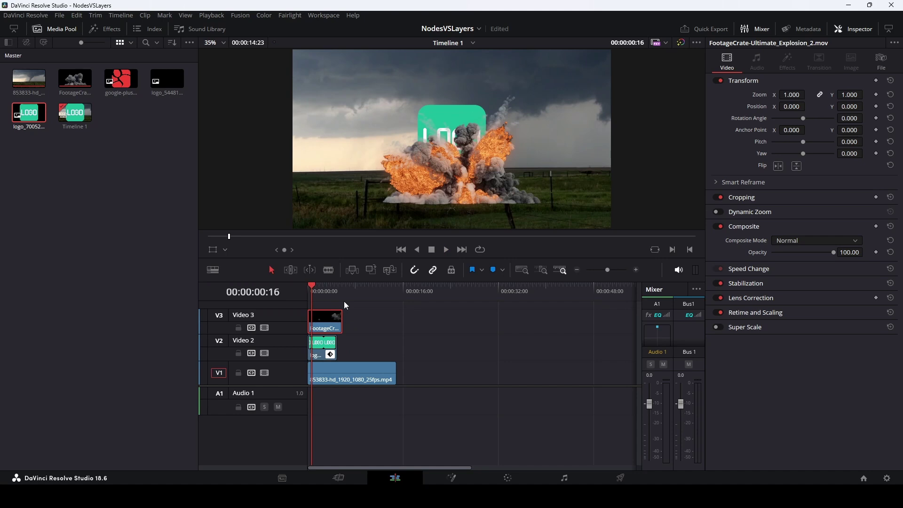
Trim the tornado clip, turn the three clips into Fusion Clip 1 and open it on the Fusion page.
mouse_move(396, 373)
left_mouse_down()
mouse_move(342, 373)
mouse_move(333, 346)
mouse_move(340, 346)
mouse_move(326, 379)
left_mouse_up()
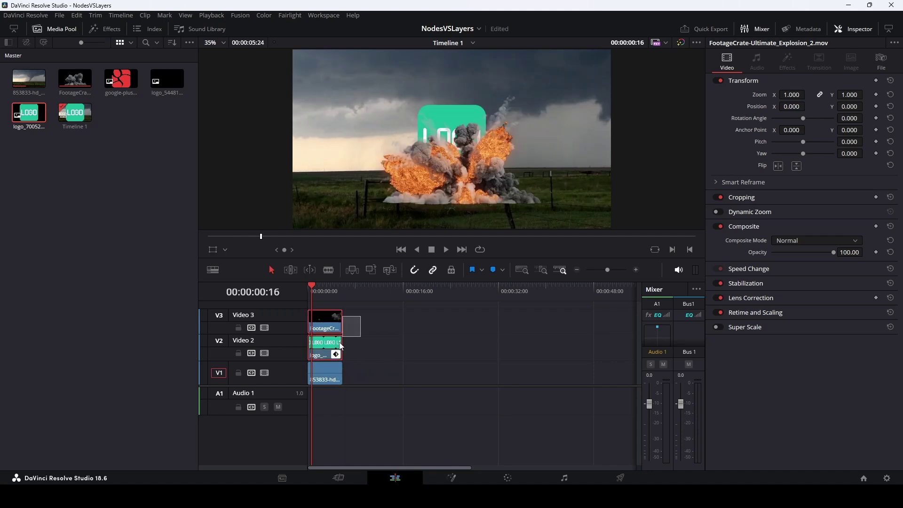
right_click(326, 377)
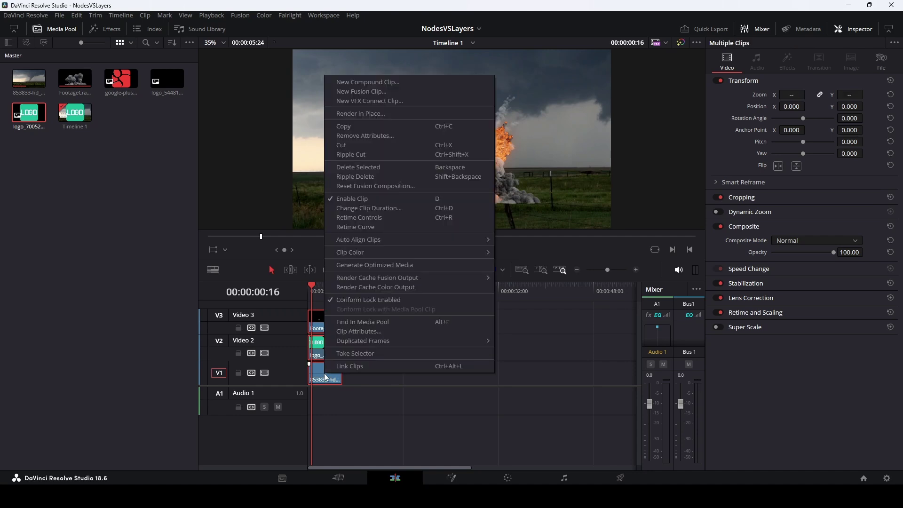
left_click(368, 92)
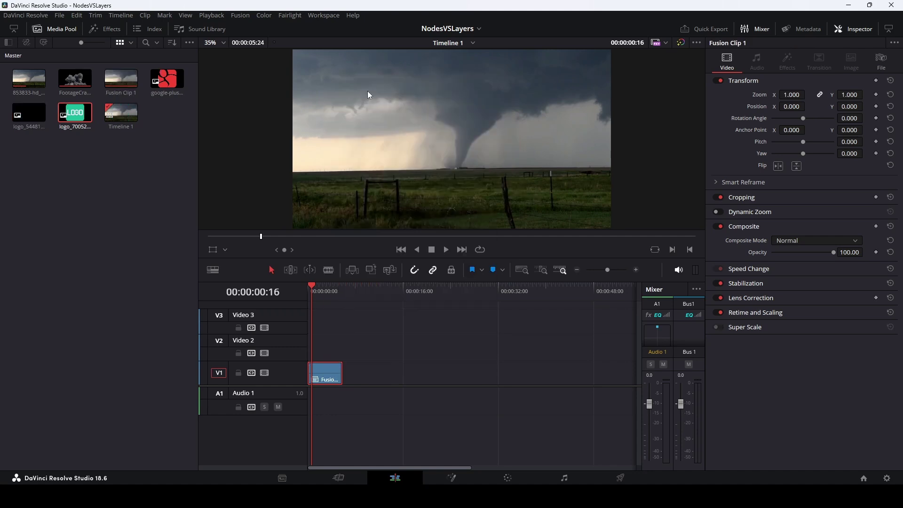
left_click(452, 478)
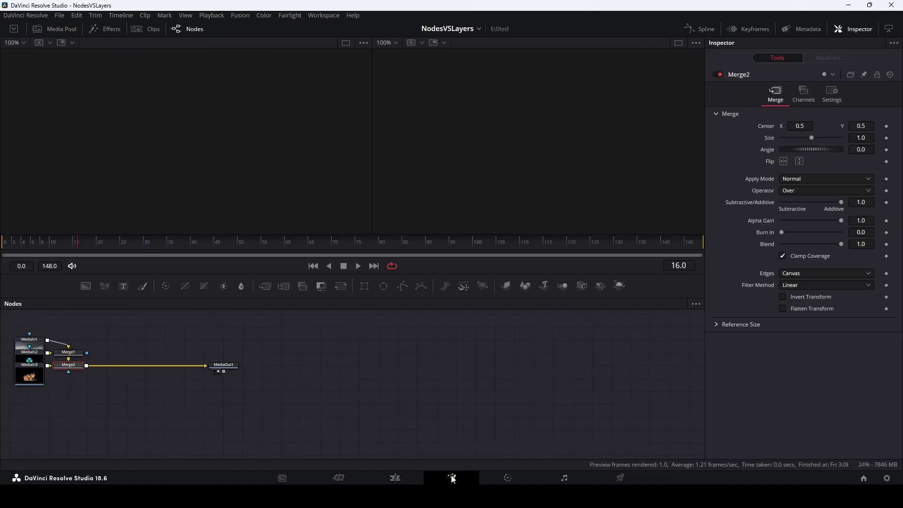
left_click_drag(261, 409, 410, 417)
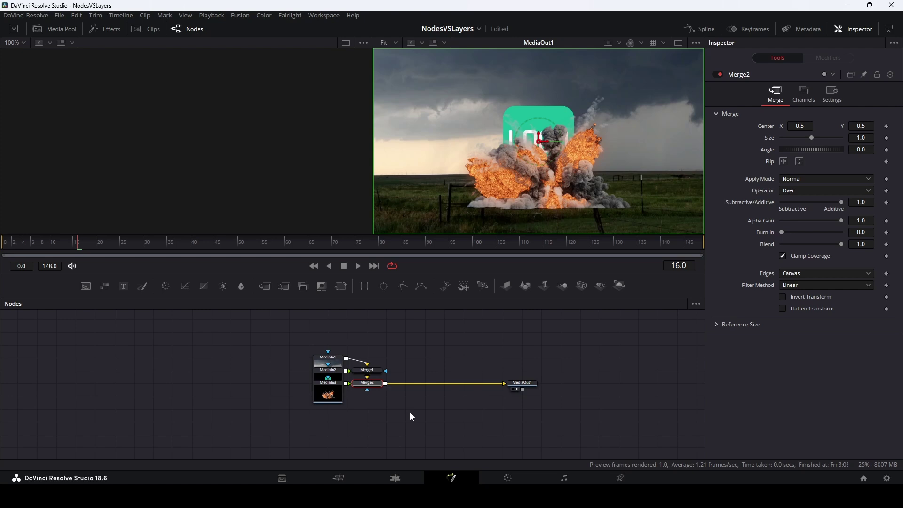
Pull MediaIn3, MediaIn2 and MediaIn1 apart from the stacked node pile.
left_click_drag(325, 397, 609, 372)
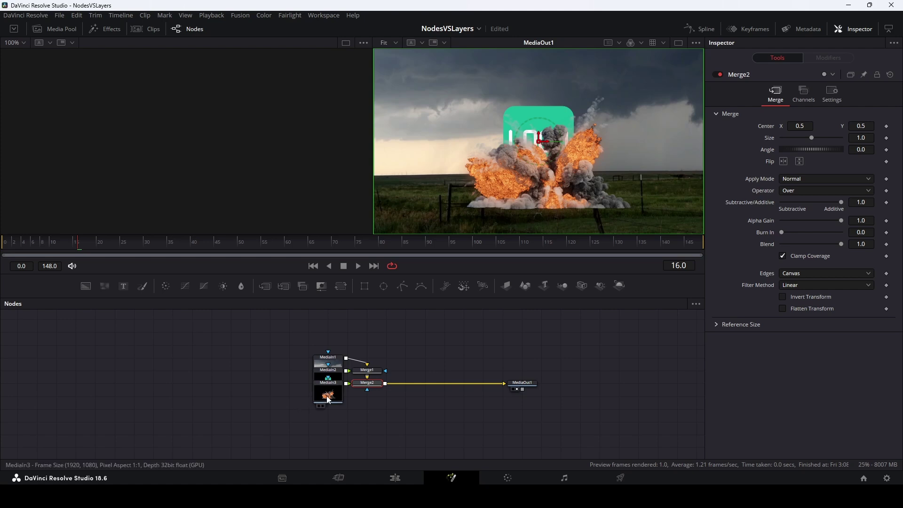
left_click_drag(327, 383, 233, 437)
left_click_drag(333, 364, 581, 350)
left_click(581, 350)
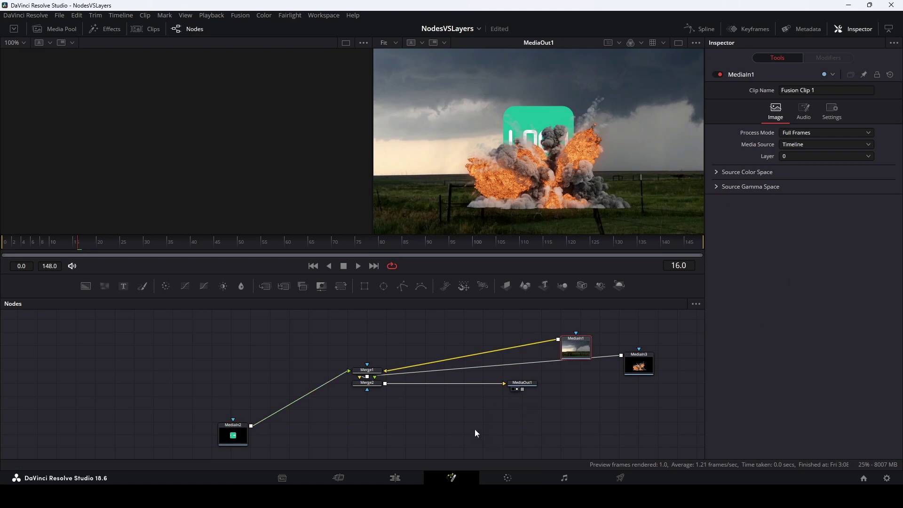
mouse_move(577, 347)
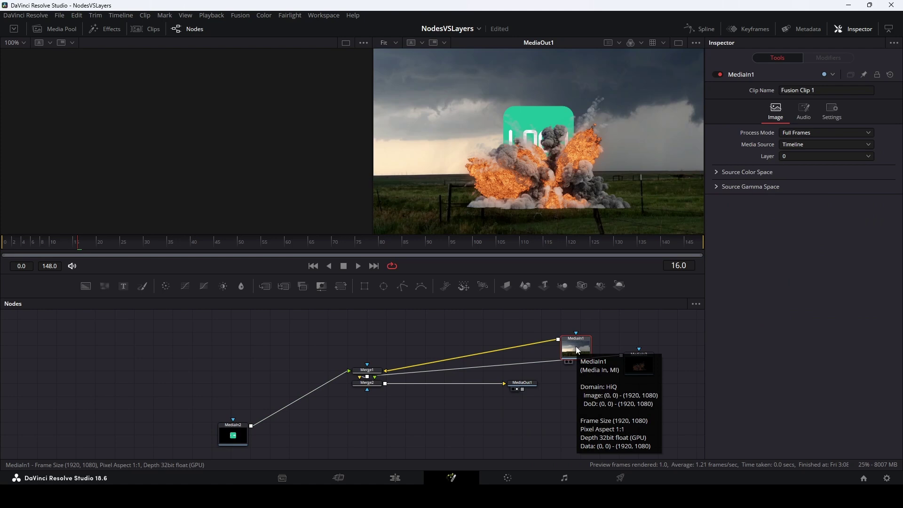
left_click_drag(576, 348, 372, 332)
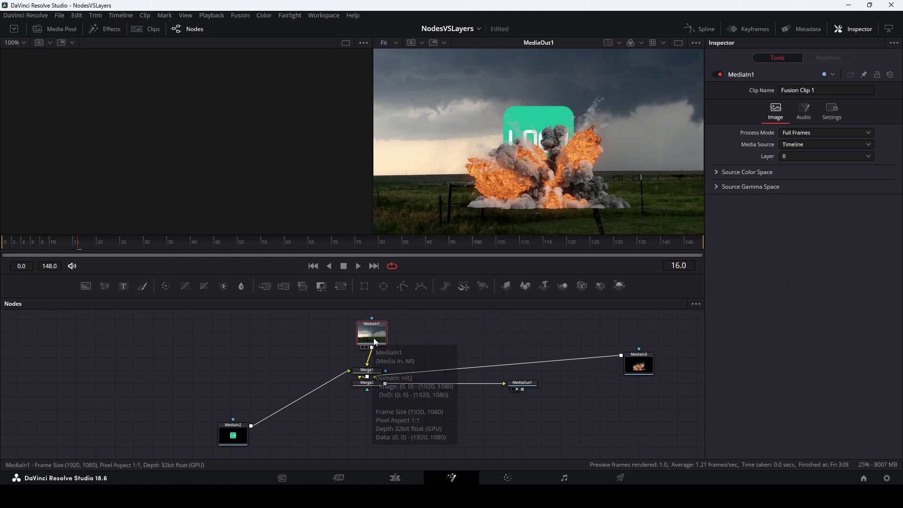
View MediaIn1 in the left viewer, then place MediaIn1 and Merge1 at the lower left and select Merge1.
key("1")
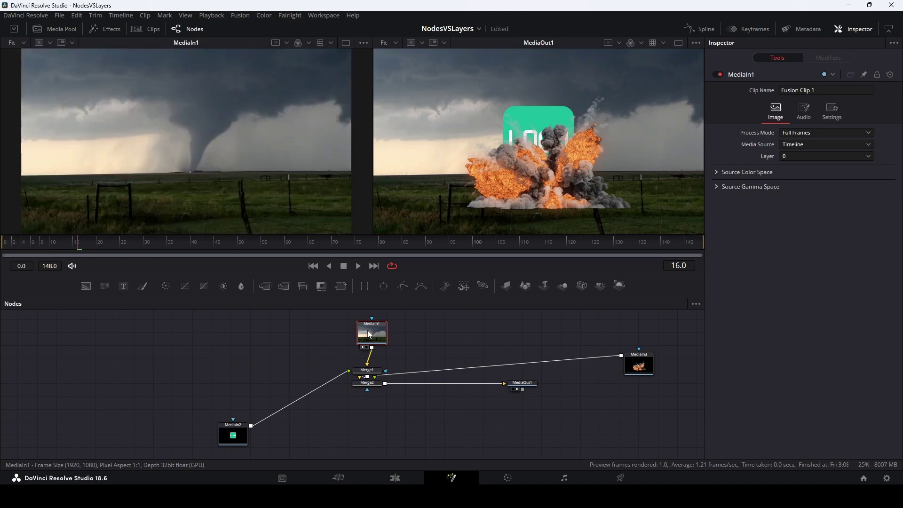
mouse_move(373, 334)
left_mouse_down()
mouse_move(90, 407)
mouse_move(88, 394)
left_mouse_up()
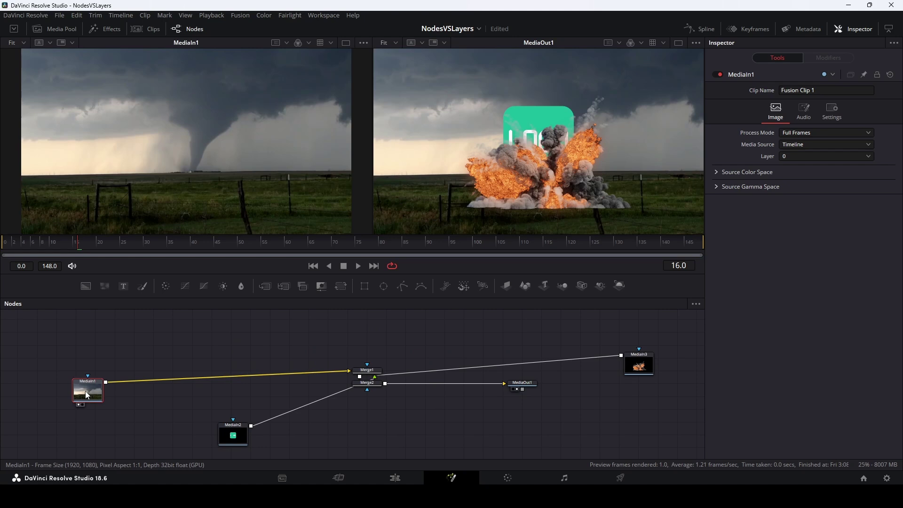
left_click_drag(371, 372, 201, 386)
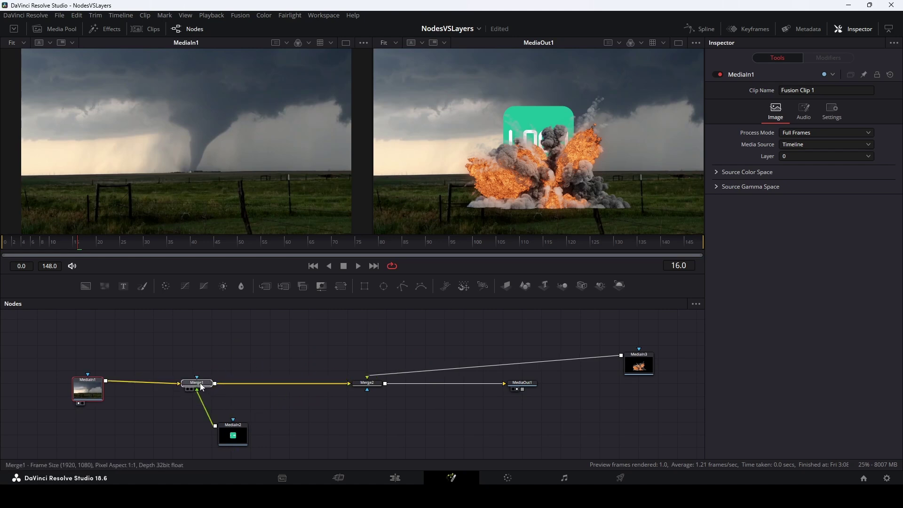
left_click(201, 385)
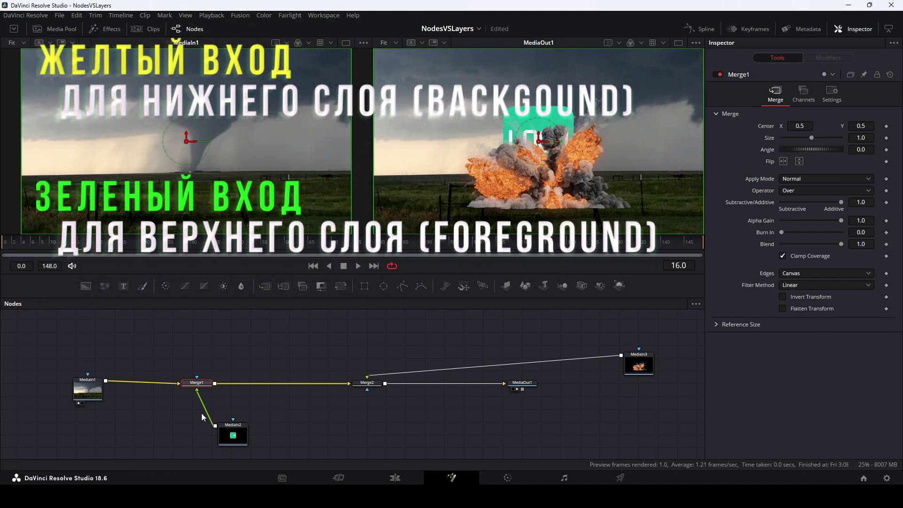
Position MediaIn2 above Merge1 in line with MediaIn1, and show Merge1's logo-over-tornado result in the right viewer.
left_click_drag(233, 431, 231, 420)
left_click_drag(213, 337, 198, 329)
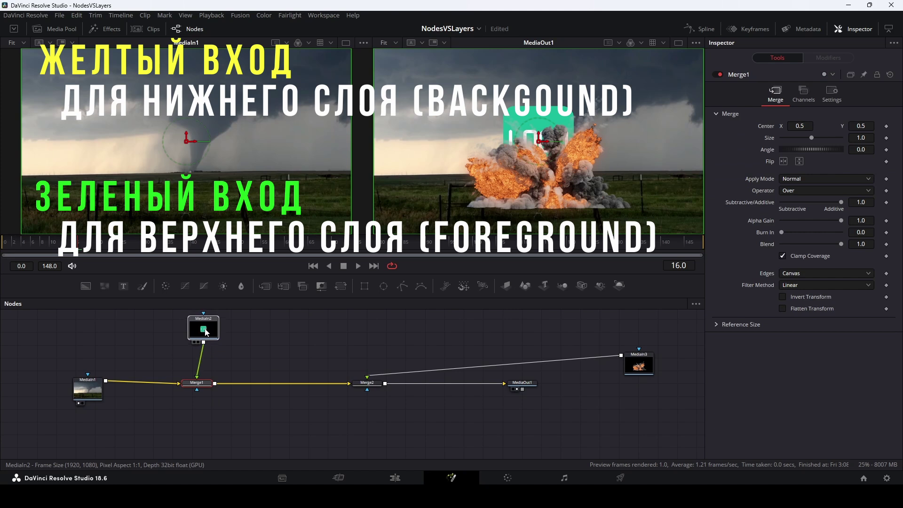
left_click_drag(91, 394, 88, 399)
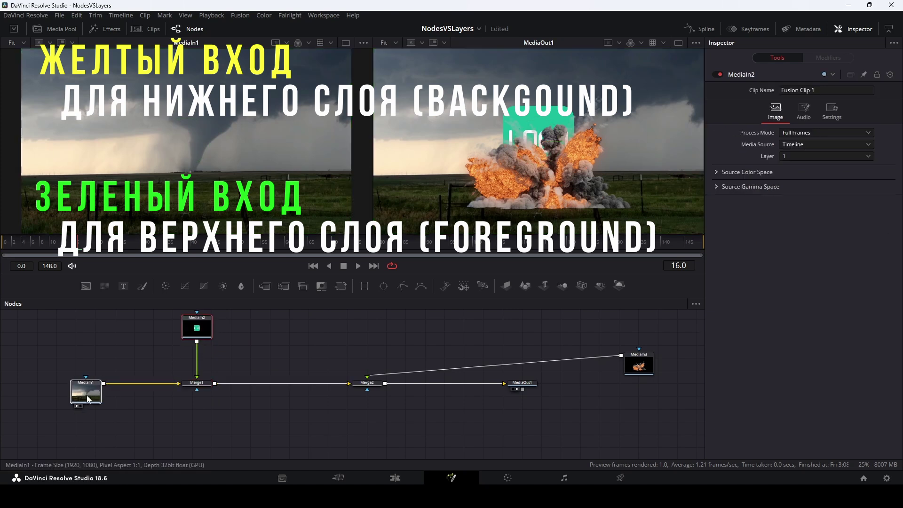
left_click(197, 384)
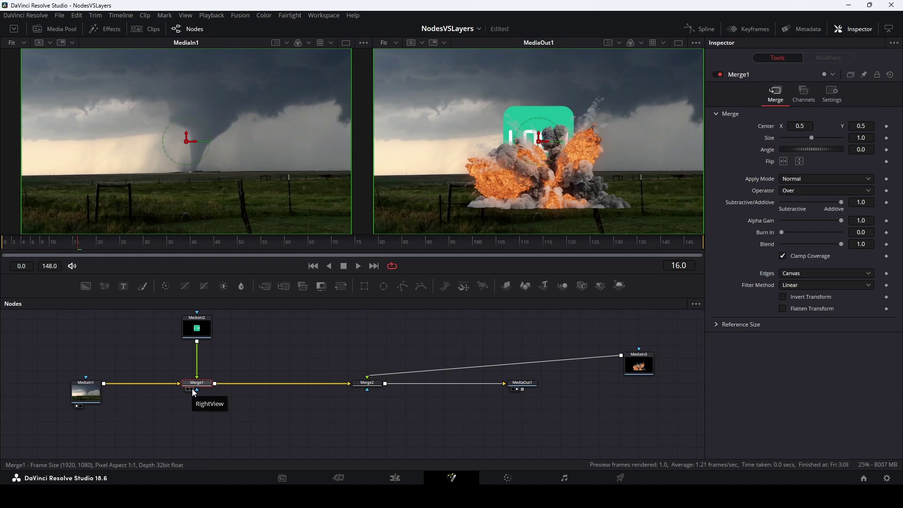
key("2")
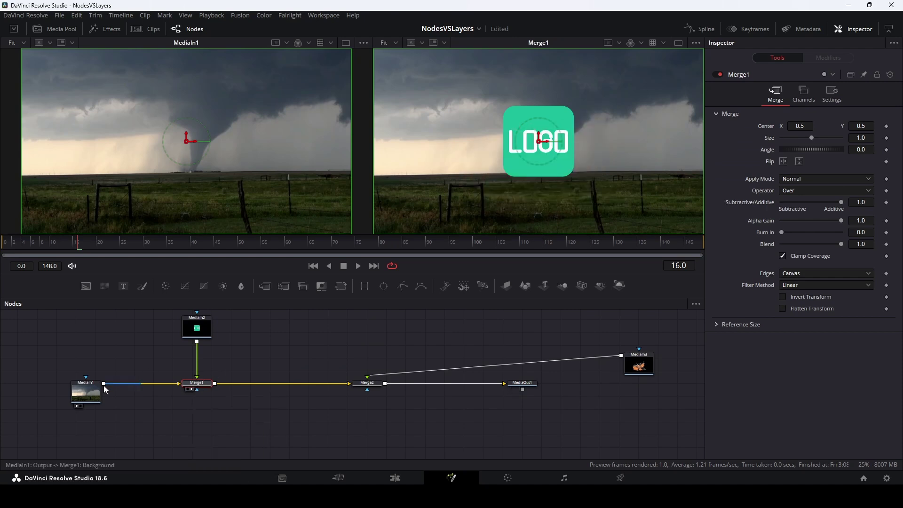
mouse_move(200, 367)
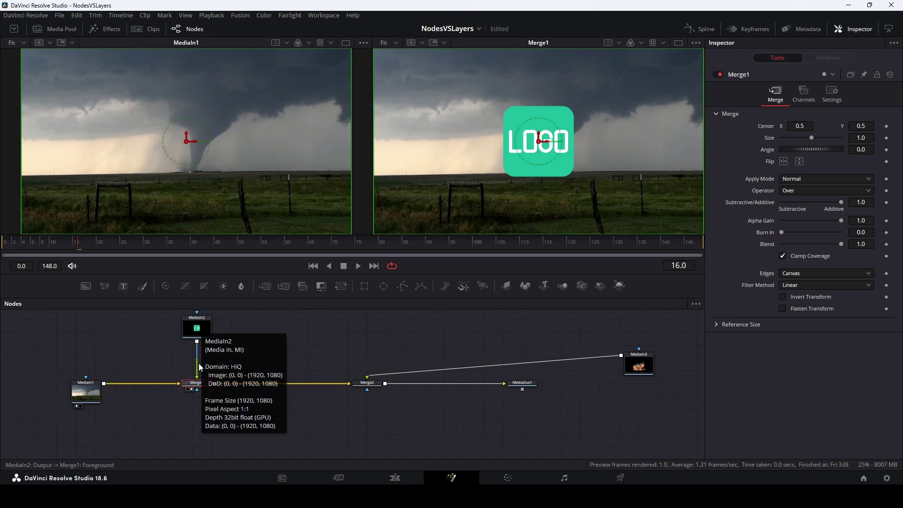
left_click(86, 390)
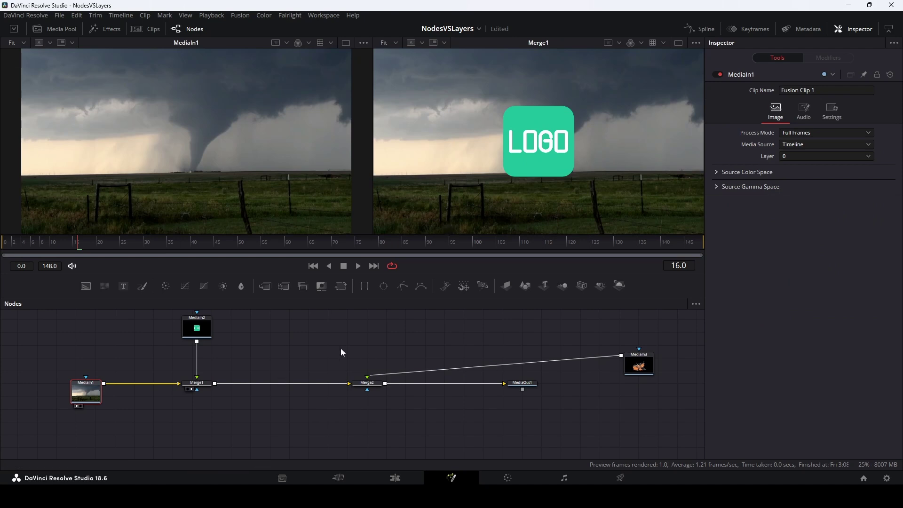
Bring the node tree into view and place the logo input directly above Merge1.
left_click_drag(340, 352, 404, 384)
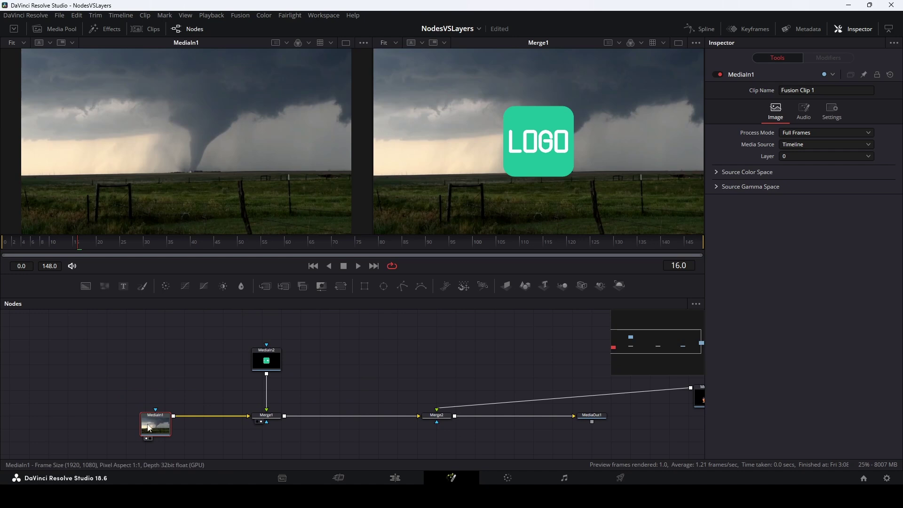
mouse_move(148, 427)
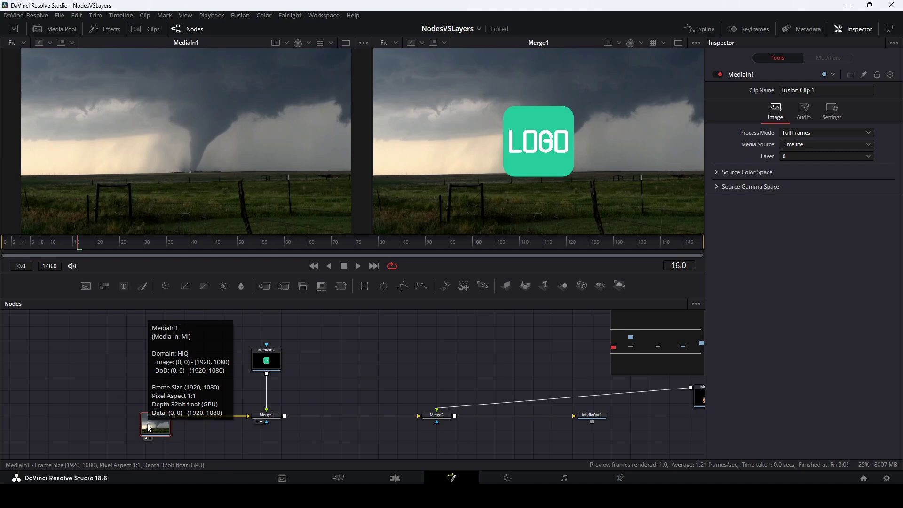
mouse_move(276, 329)
left_mouse_down()
mouse_move(257, 365)
mouse_move(251, 419)
left_mouse_up()
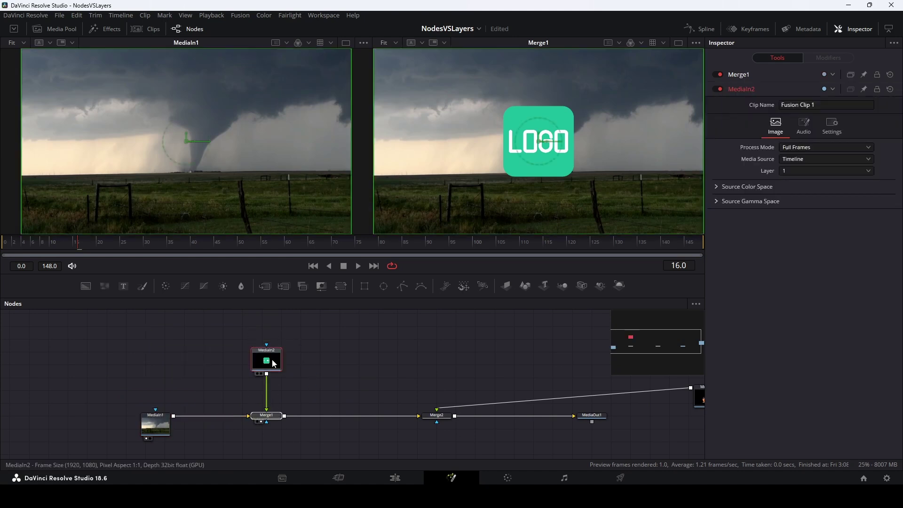
left_click(266, 417)
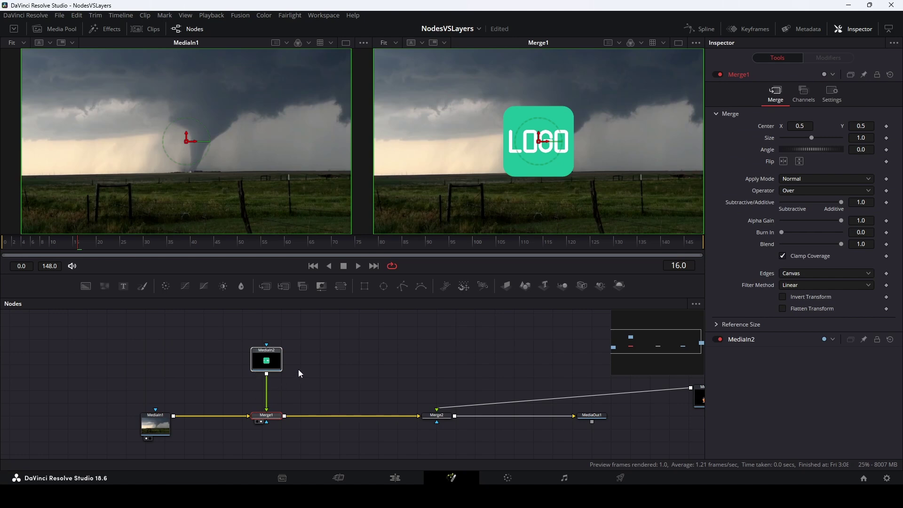
left_click_drag(275, 364, 282, 335)
left_click(273, 367)
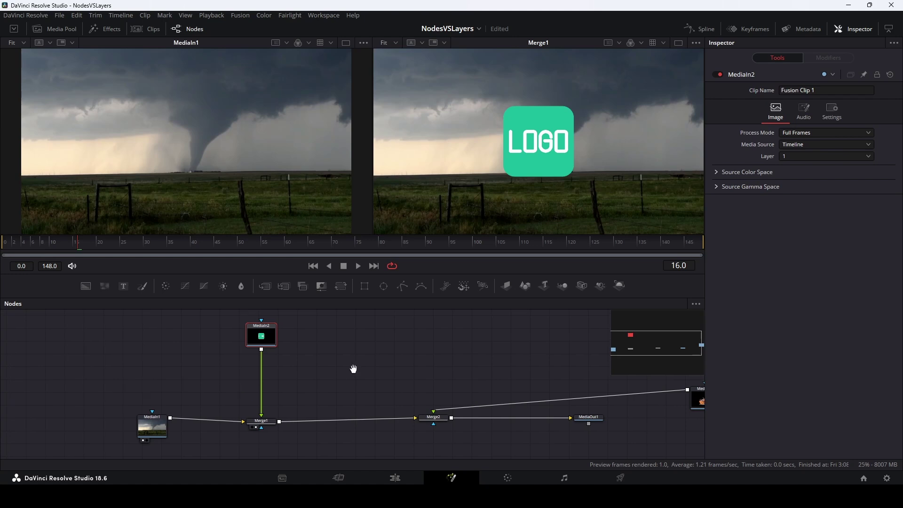
Place the explosion input above Merge2 and move MediaOut1 further right.
left_click_drag(354, 369, 304, 372)
left_click_drag(656, 402, 386, 341)
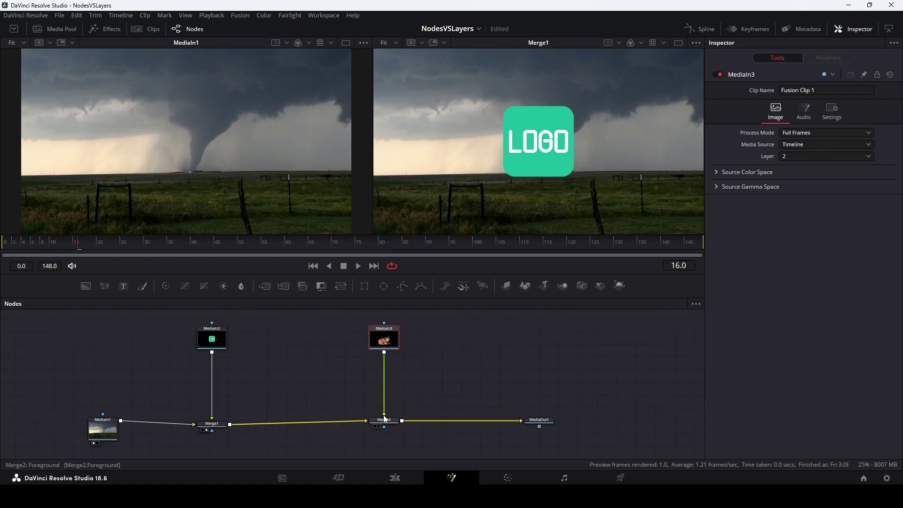
left_click(385, 341)
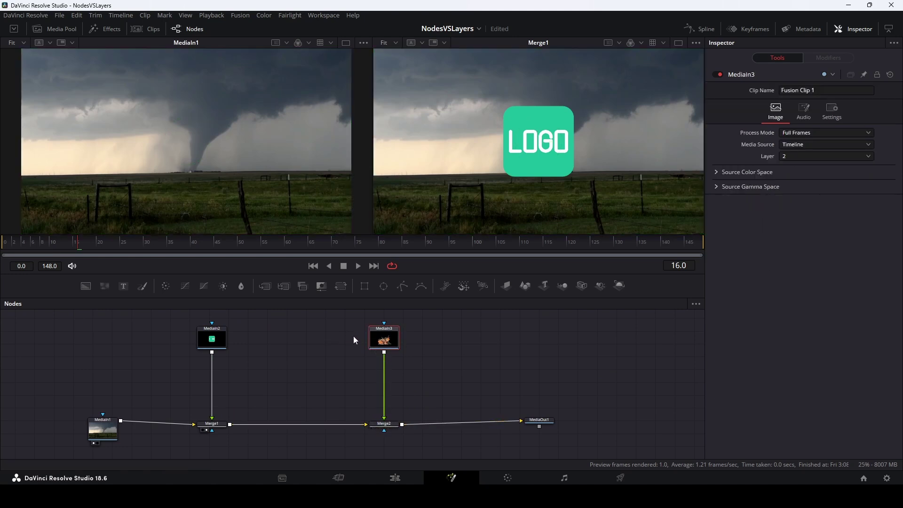
left_click_drag(545, 422, 640, 427)
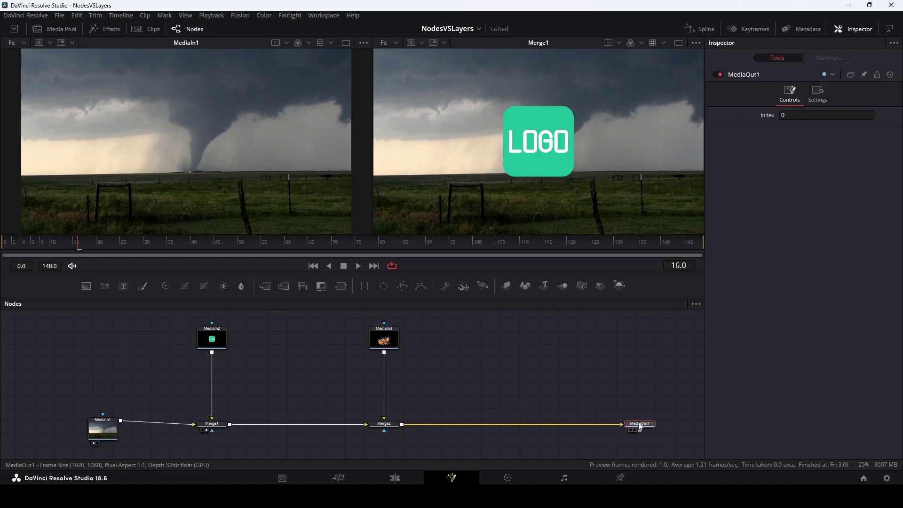
Save the NodesVSLayers project and raise the panel divider to enlarge the node editor.
key("ctrl+s")
left_click_drag(432, 297, 434, 217)
left_click_drag(318, 298, 342, 349)
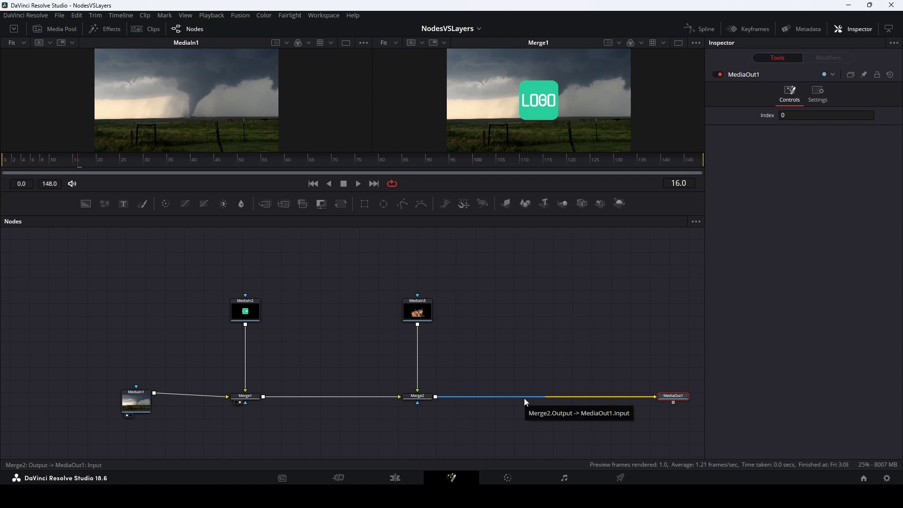
Zoom out and fit the whole node tree in view, then nudge MediaIn1 slightly down-left.
scroll(483, 360, "down", 3)
scroll(483, 360, "down", 3)
scroll(482, 360, "down", 2)
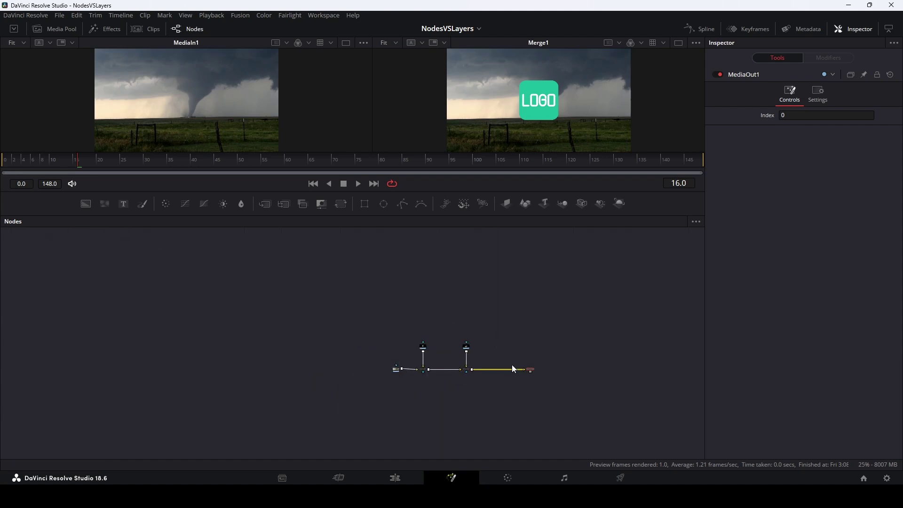
key("ctrl+f")
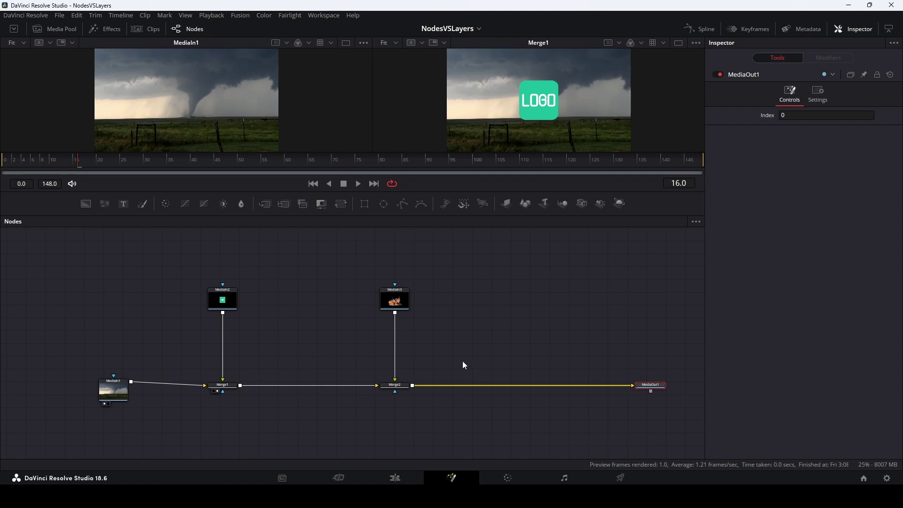
left_click_drag(114, 397, 112, 401)
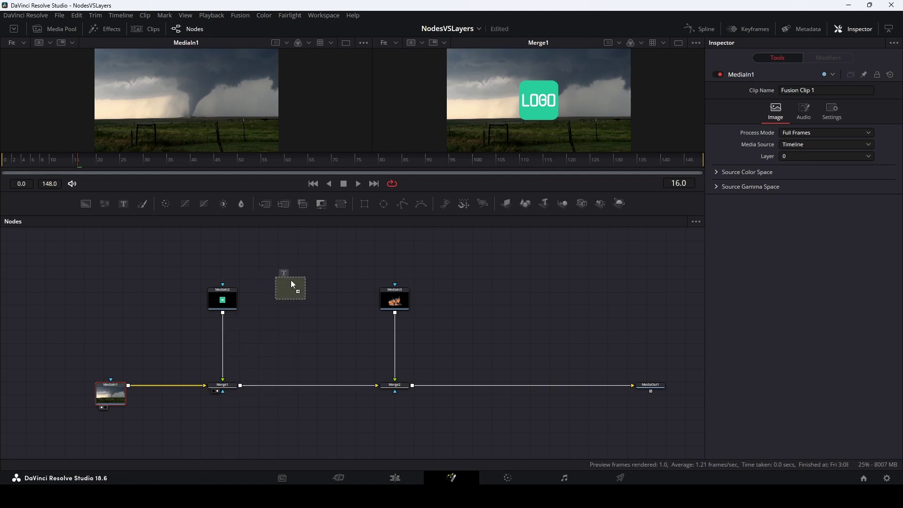
Add a Text+ node reading 'text' and feed it into a new Merge3 between Merge1 and Merge2.
left_click_drag(125, 204, 291, 282)
left_click(759, 167)
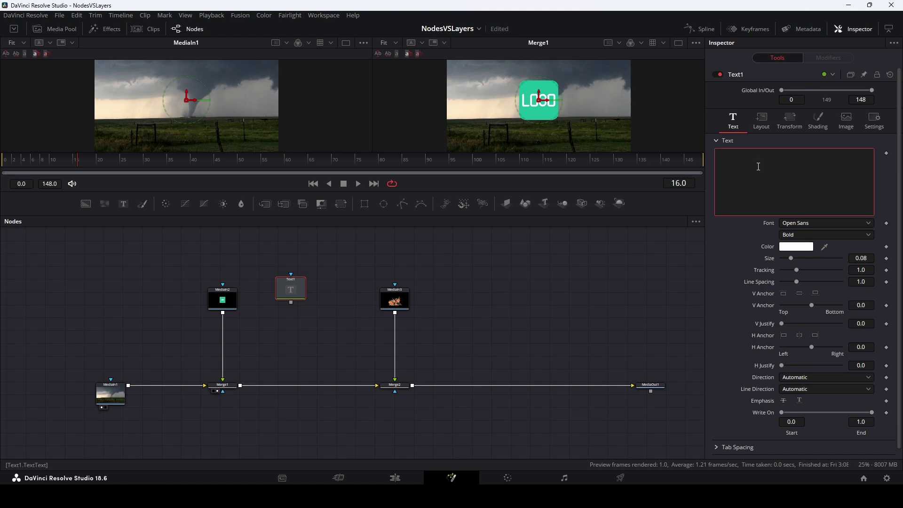
type("text")
left_click_drag(295, 291, 295, 303)
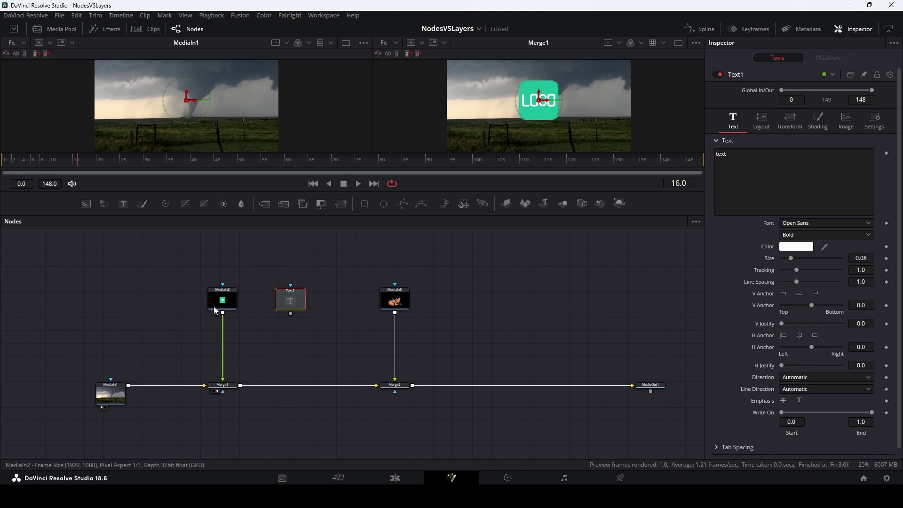
mouse_move(227, 302)
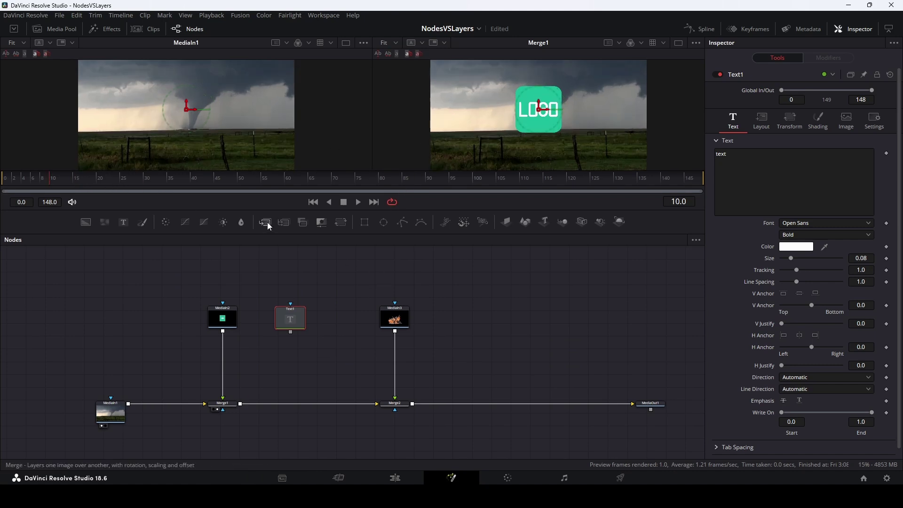
left_click_drag(268, 222, 293, 402)
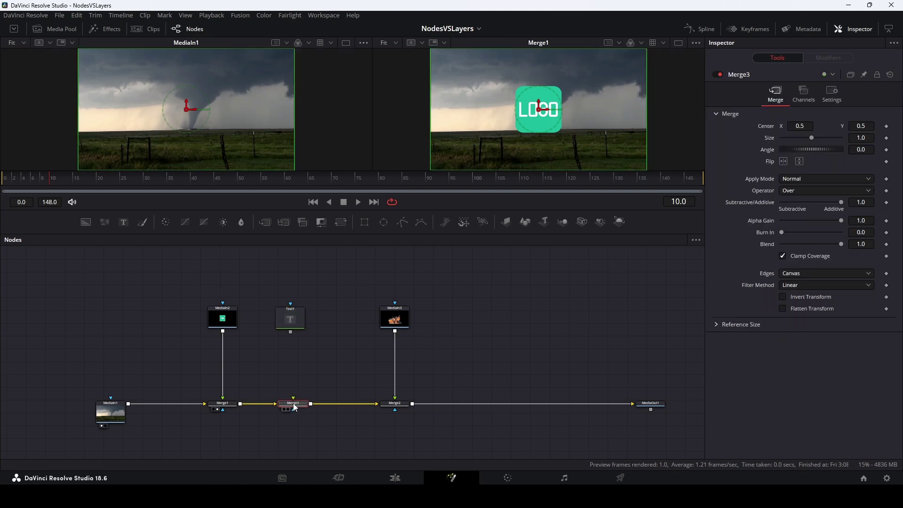
left_click_drag(290, 331, 293, 404)
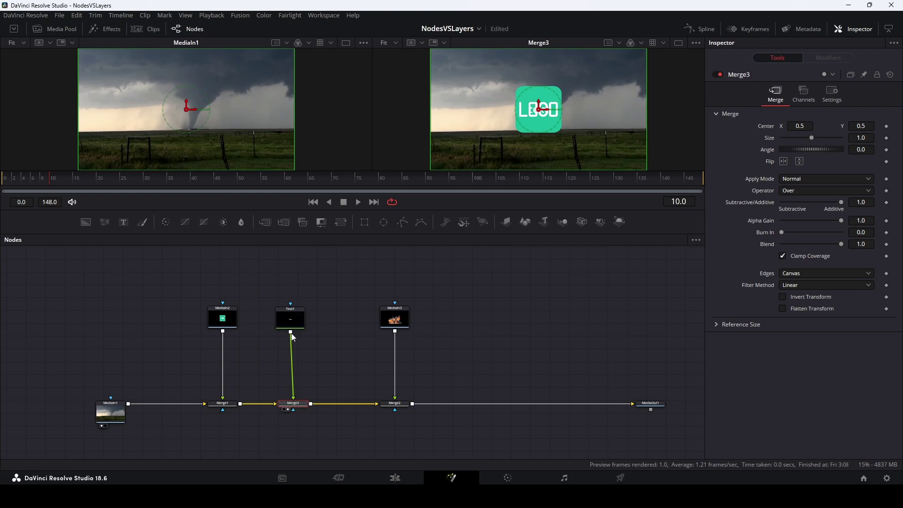
Raise Text1's size to 0.3701 and colour the text orange.
left_click(296, 312)
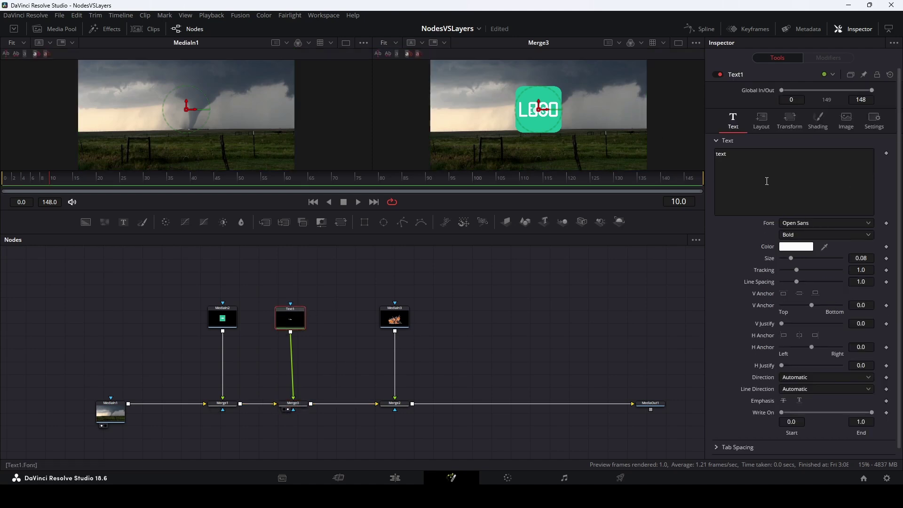
left_click_drag(791, 258, 826, 261)
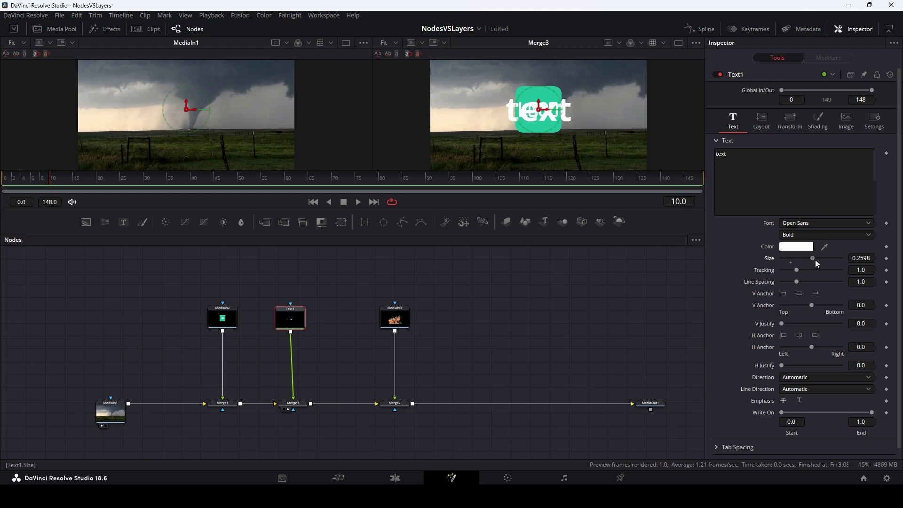
left_click(790, 249)
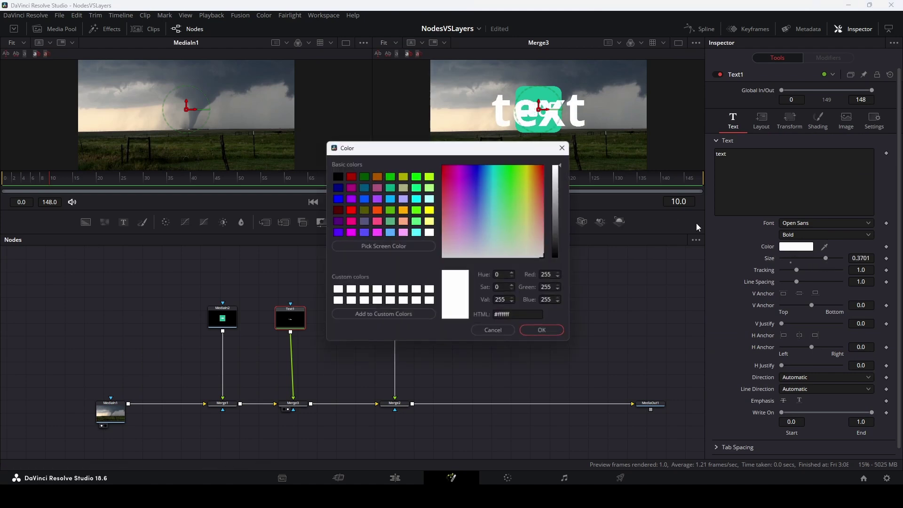
left_click(536, 196)
left_click(546, 333)
left_click_drag(294, 323, 298, 323)
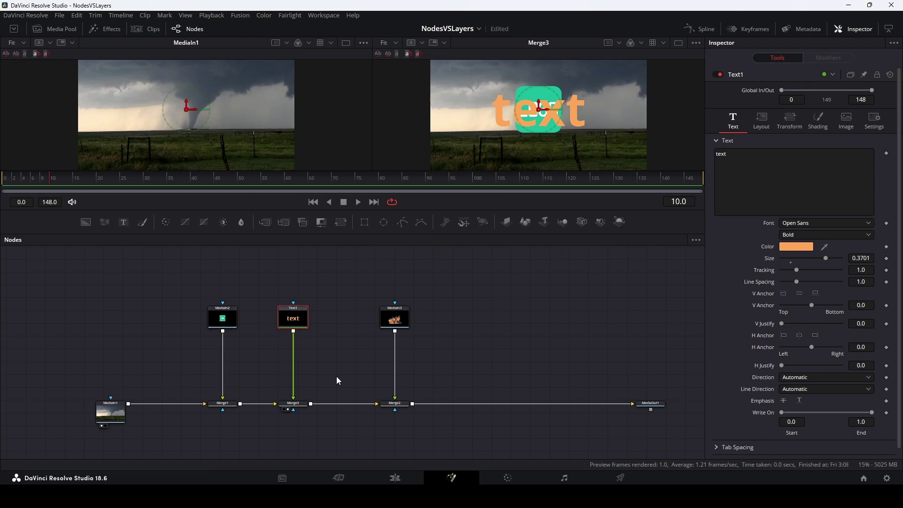
left_click(399, 408)
View Merge2 and scrub to frame 14 to see the explosion over the text and logo, then select MediaIn1 and MediaIn2.
key("2")
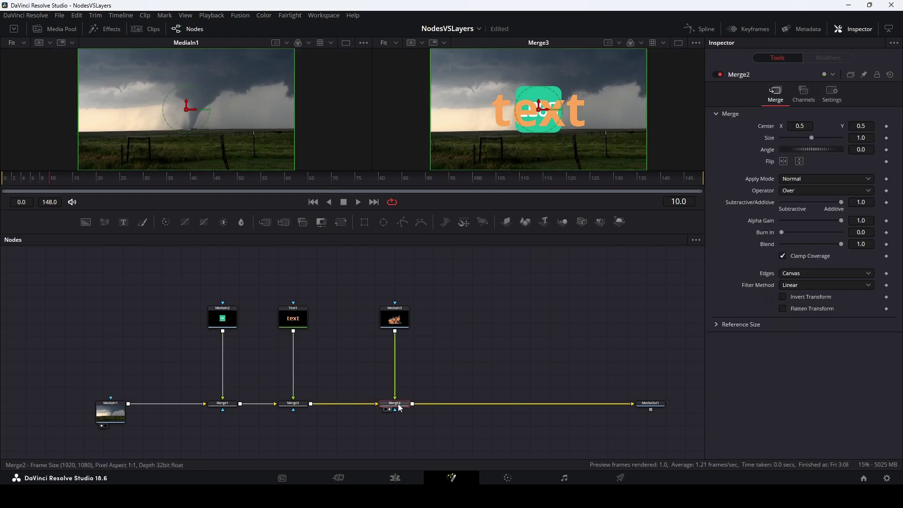
left_click_drag(297, 184, 72, 182)
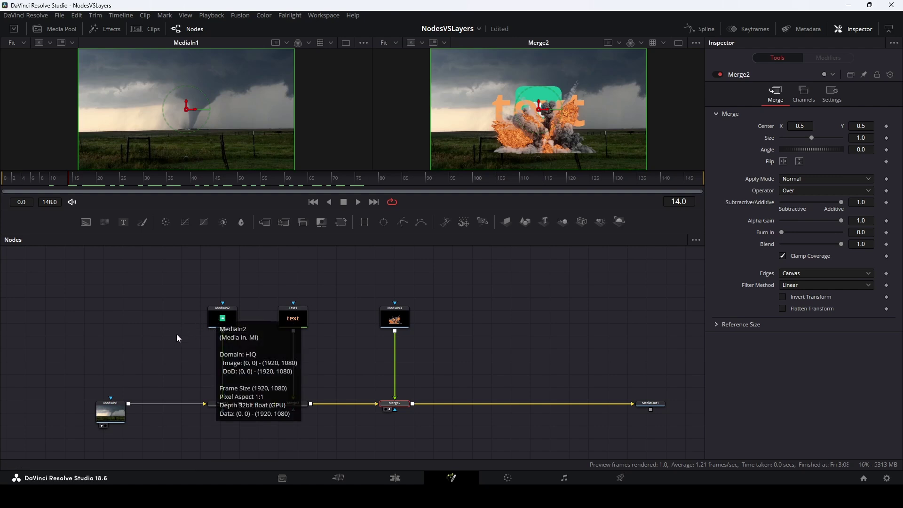
left_click(115, 411)
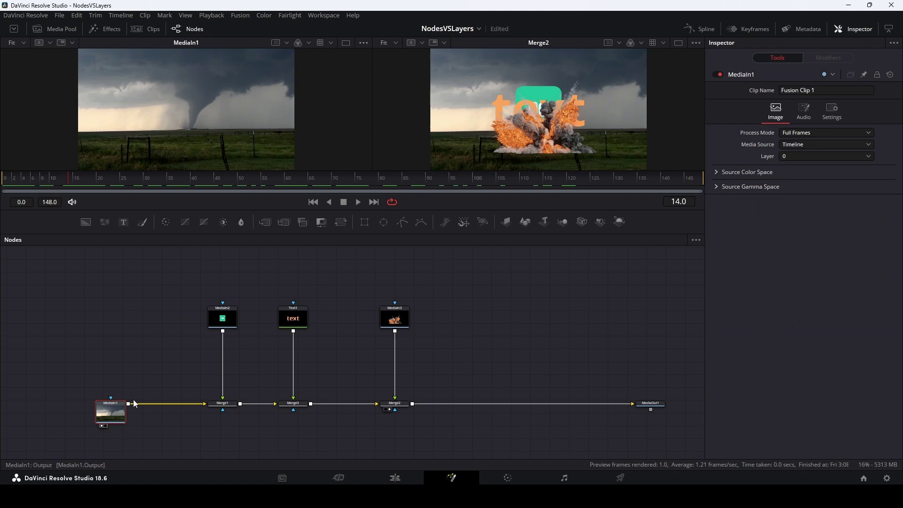
left_click(225, 325)
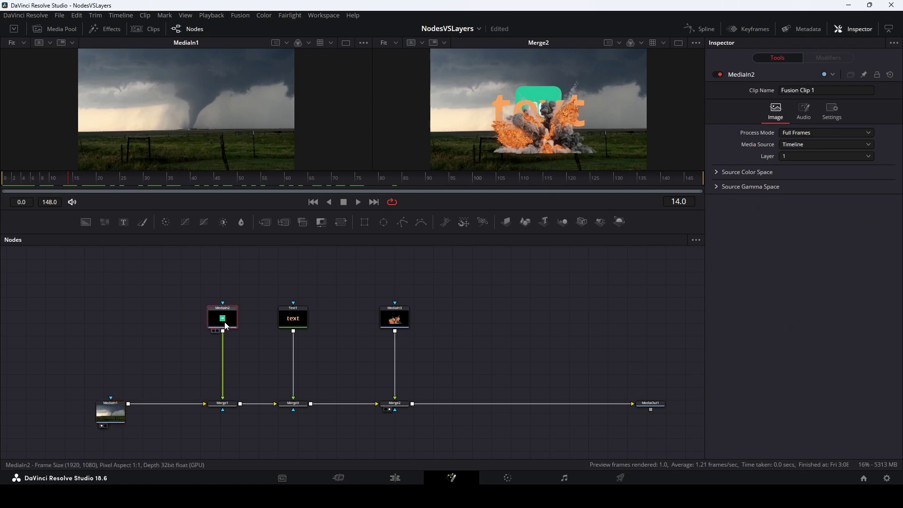
Add a Blur node (Blur1) on the logo branch, just before Merge1.
key("shift+space")
type("blur")
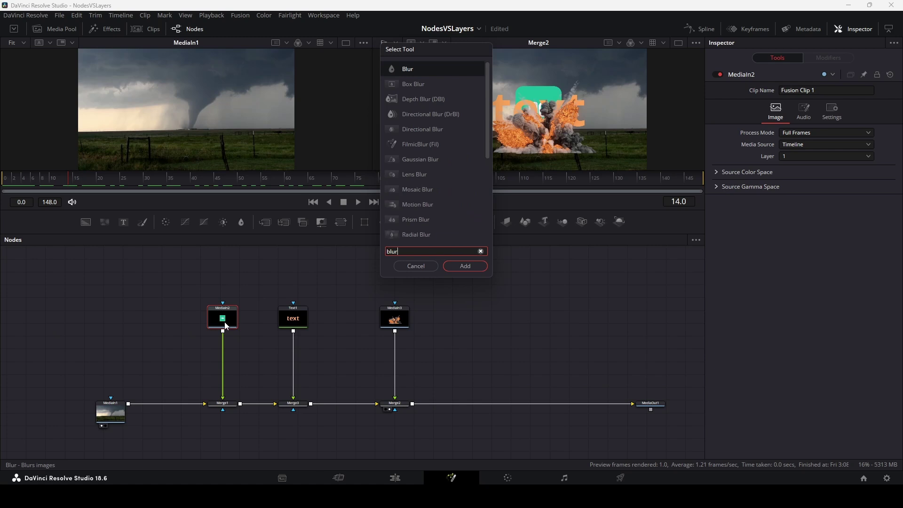
key("Return")
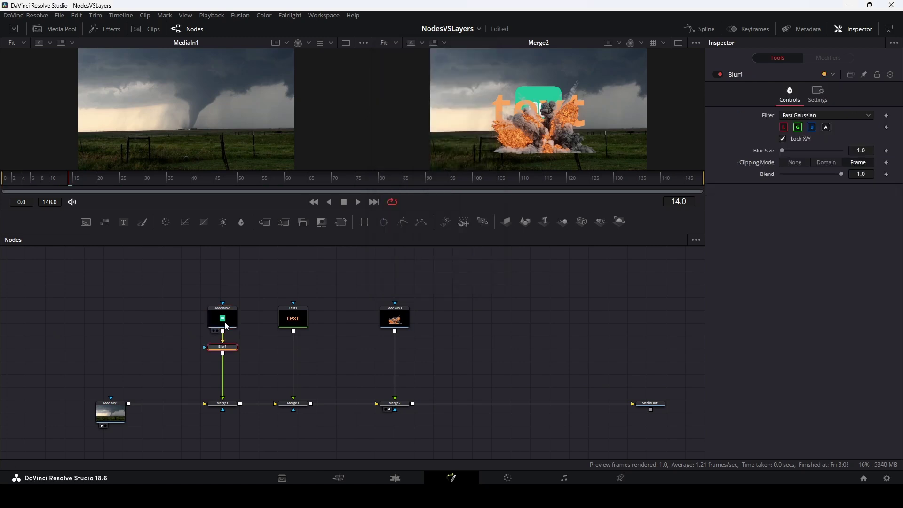
left_click_drag(230, 349, 230, 361)
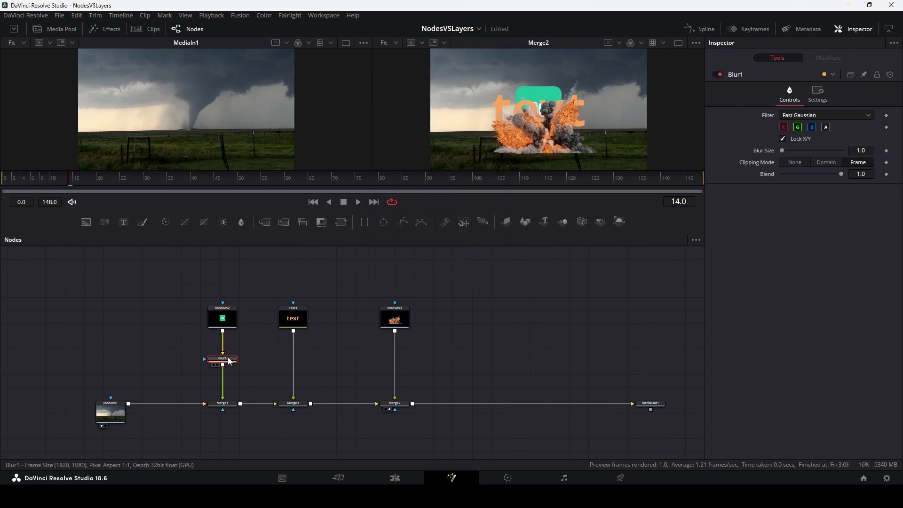
left_click(261, 363)
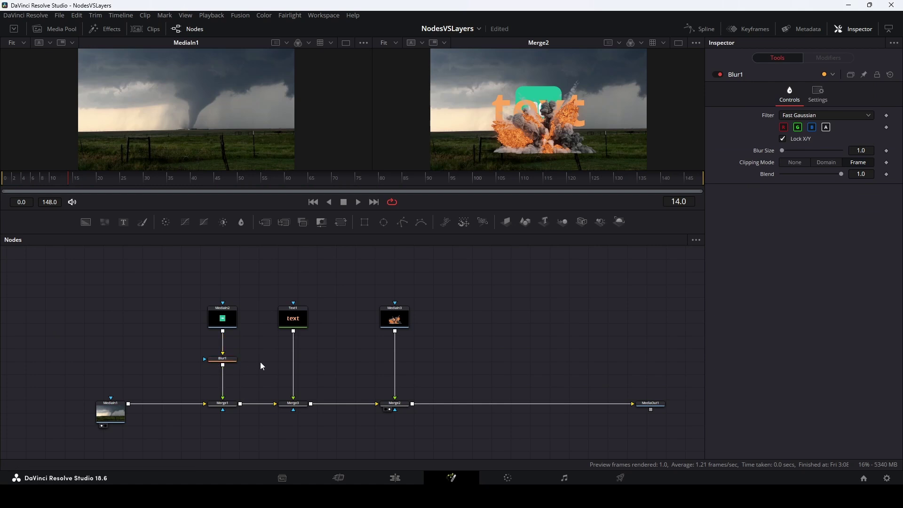
Paste an instanced copy of Blur1 into the Text1→Merge3 link.
key("ctrl+shift+v")
left_click(293, 360)
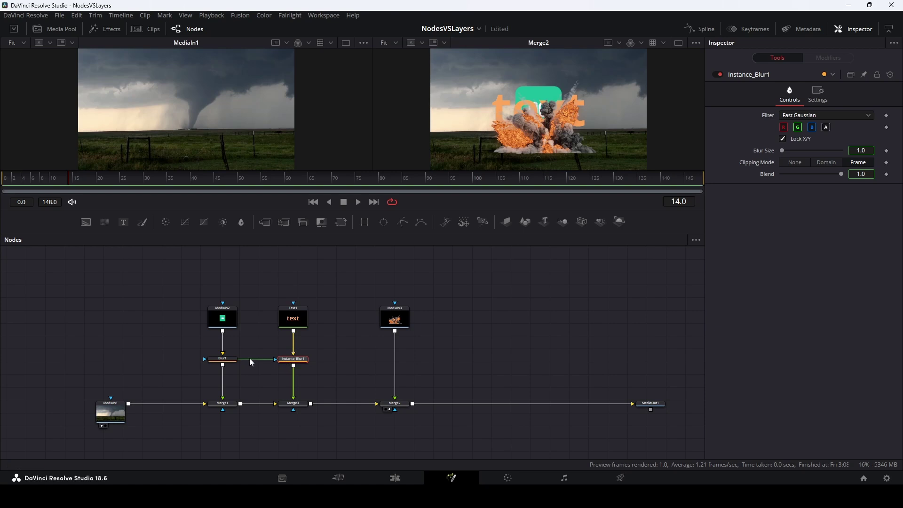
left_click(221, 362)
left_click(299, 361)
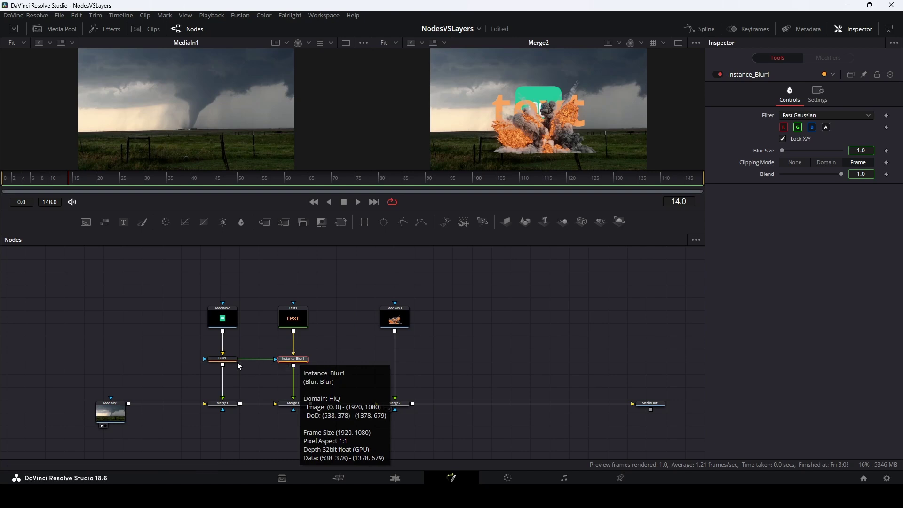
Set Blur1's Blur Size to 35.4 and confirm the instance shares it.
left_click(223, 359)
left_click_drag(783, 150, 803, 151)
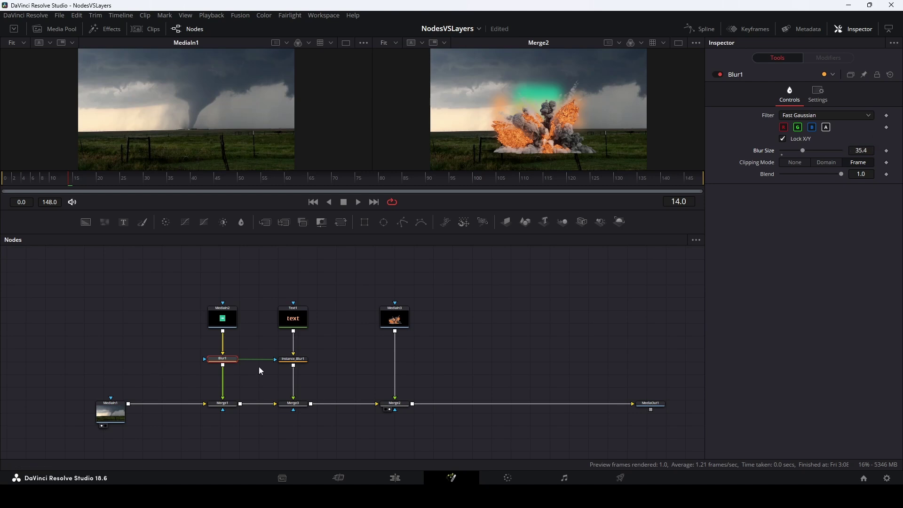
left_click(293, 359)
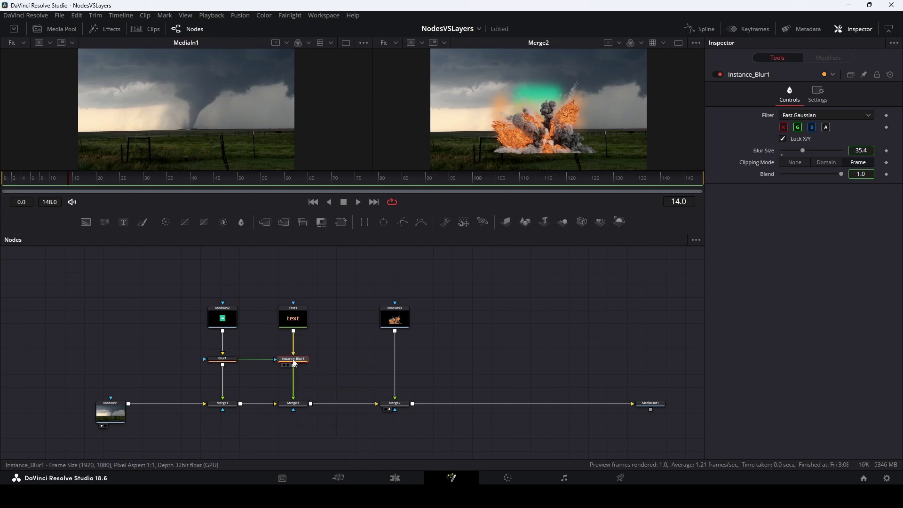
Delete Instance_Blur1 and insert Merge3 between the logo and Blur1, with Text1 as foreground.
key("Delete")
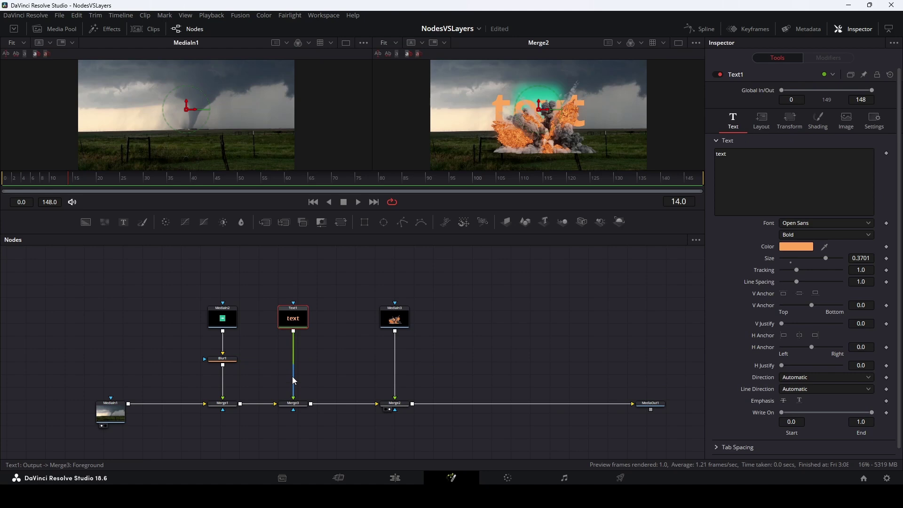
left_click_drag(293, 376, 230, 376)
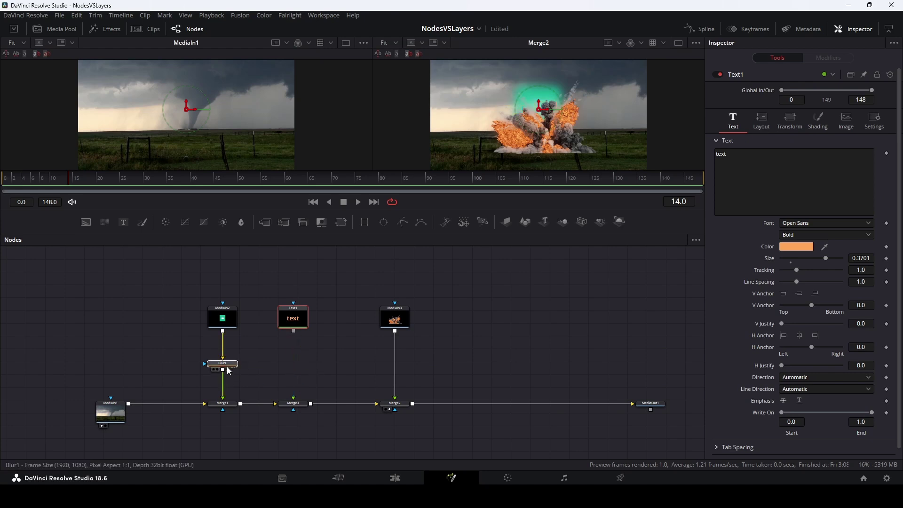
left_click_drag(230, 360, 231, 376)
left_click_drag(295, 408, 223, 356)
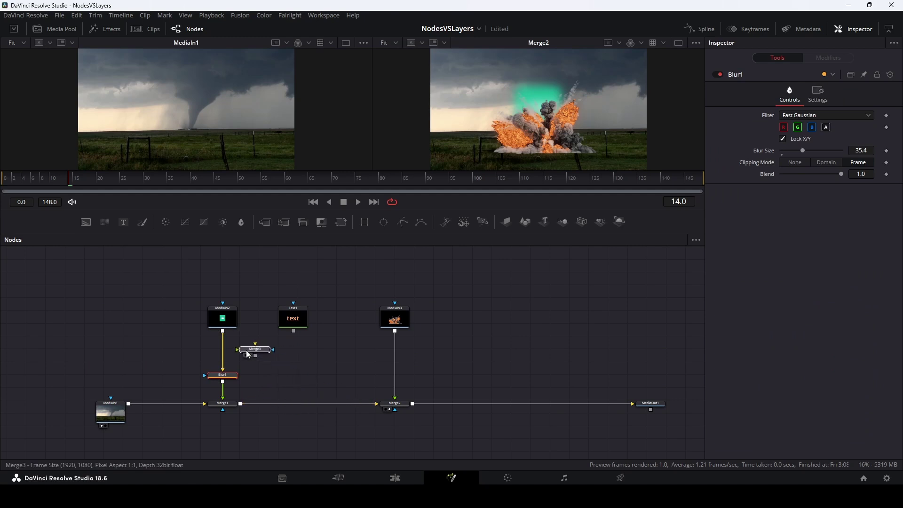
left_click(224, 356)
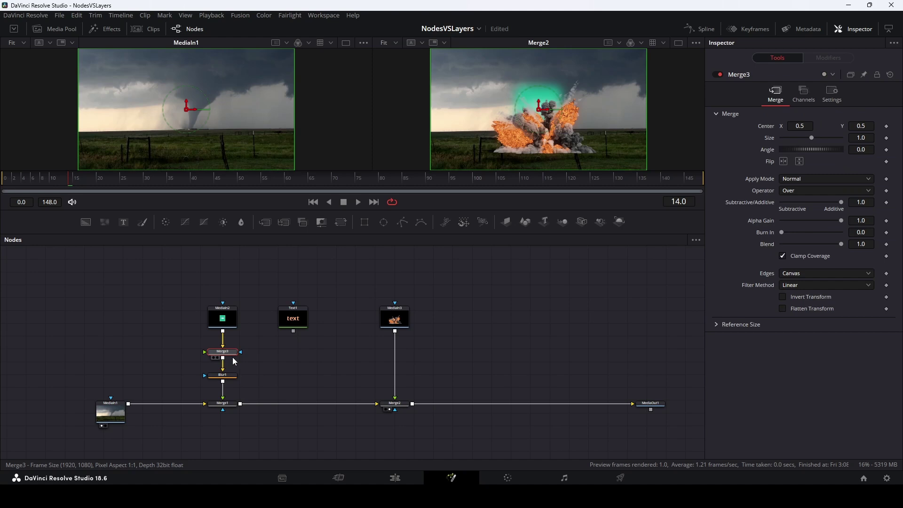
left_click_drag(293, 332, 205, 354)
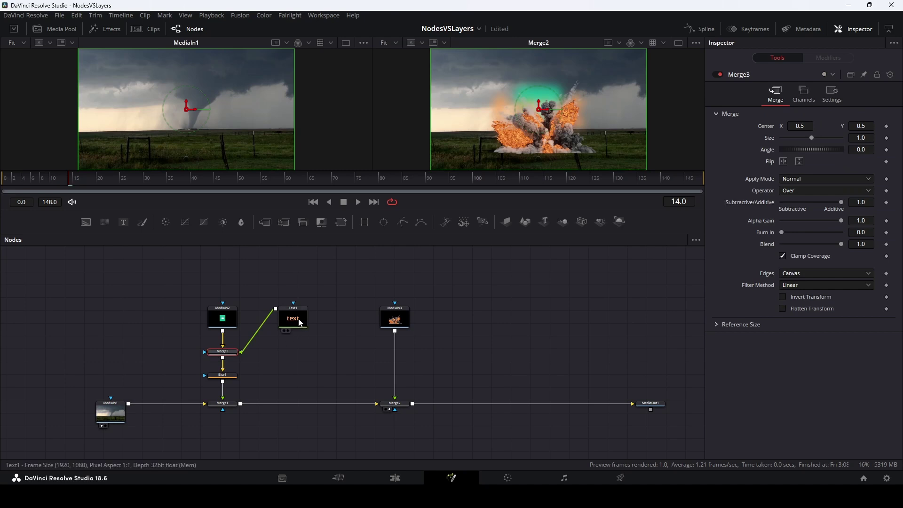
Preview Merge1 in the right viewer and set Blur1's Blur Size to 16.5.
left_click(223, 377)
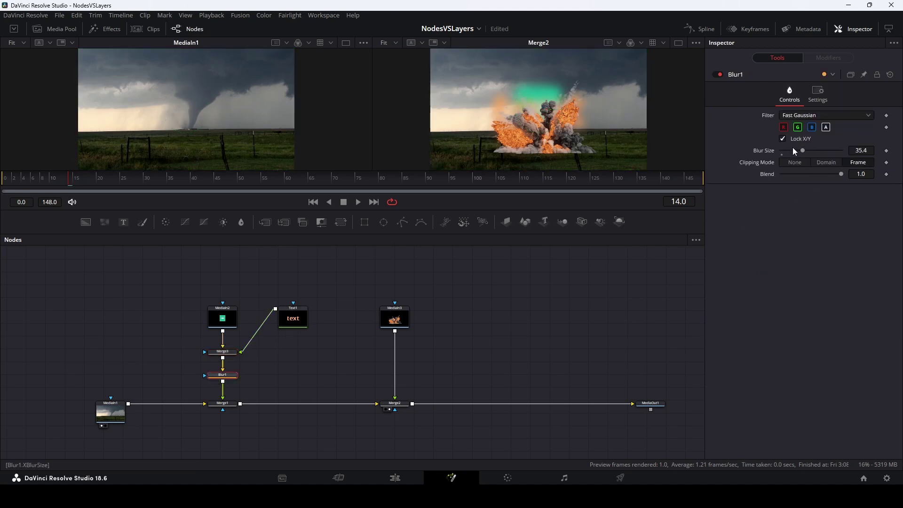
left_click_drag(803, 151, 784, 151)
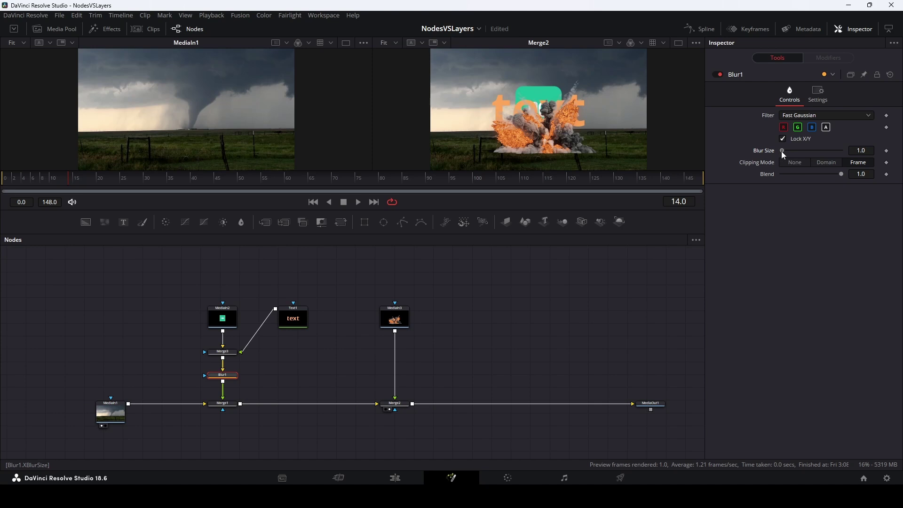
left_click(226, 405)
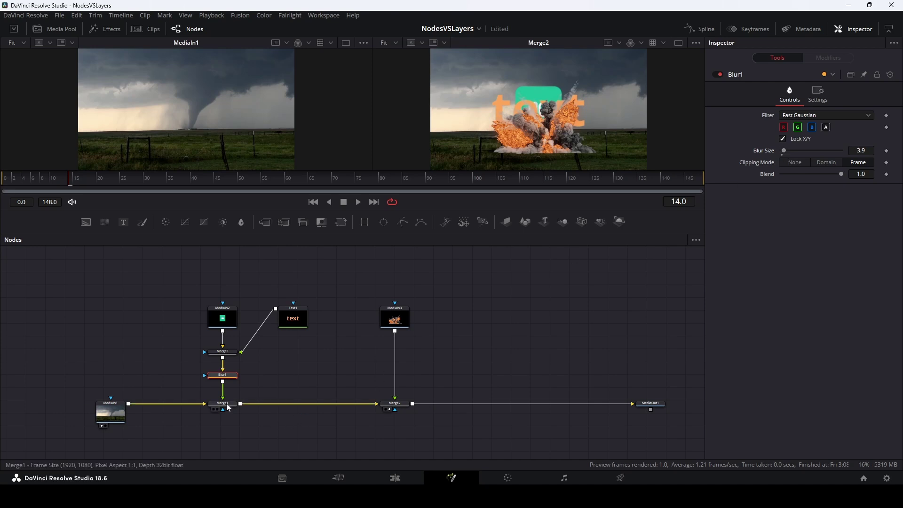
key("2")
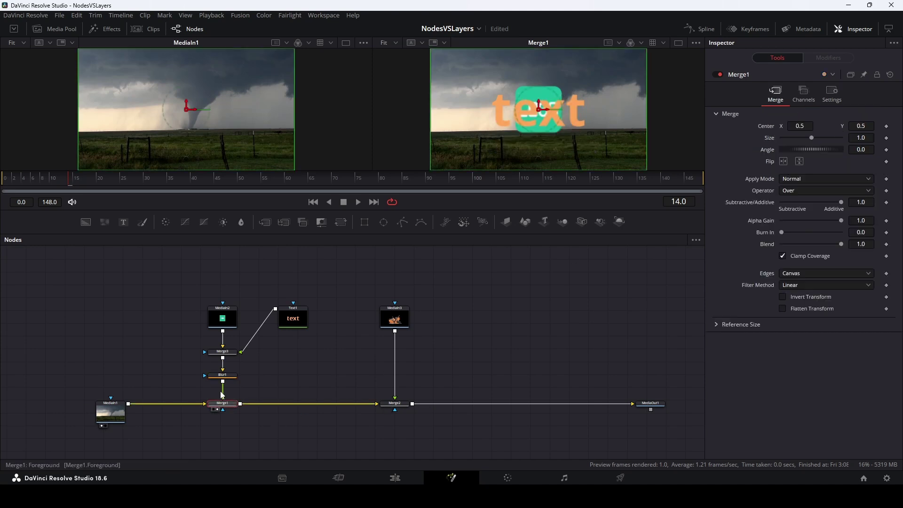
left_click(224, 378)
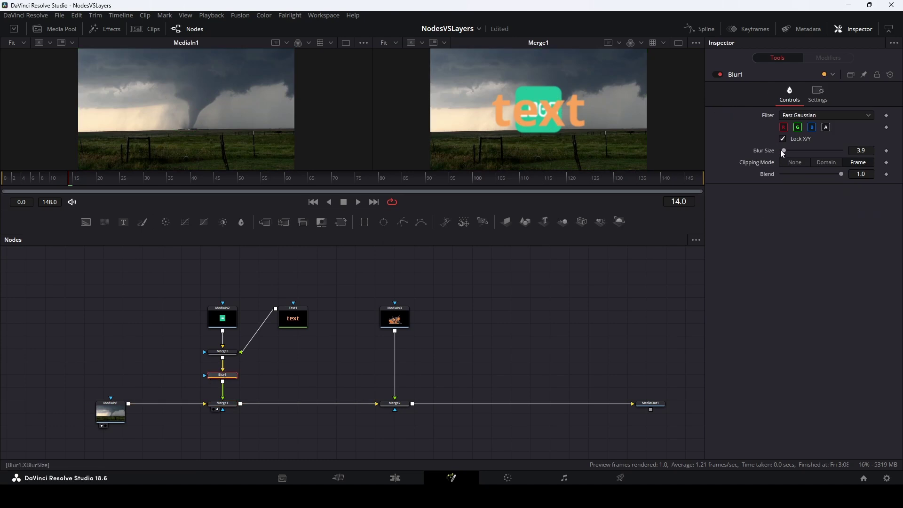
left_click_drag(784, 151, 789, 152)
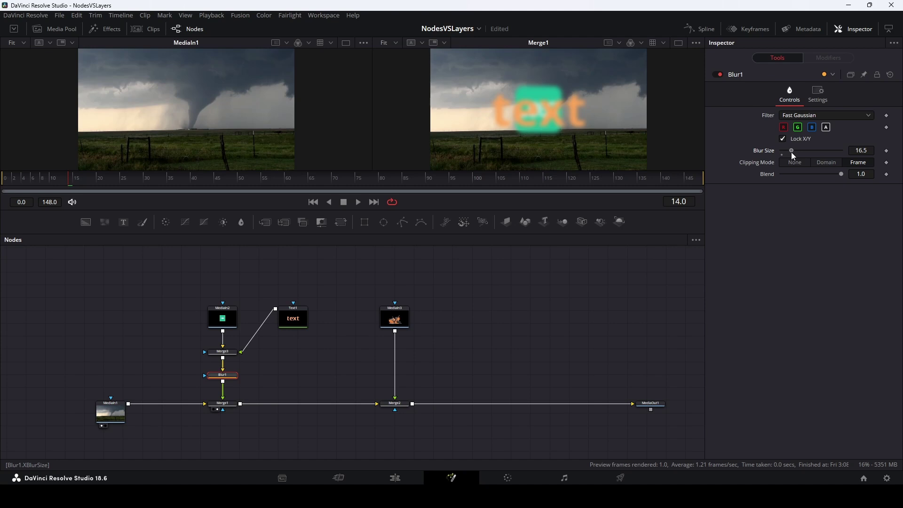
Line up MediaIn2, Text1 and Merge3 neatly and preview Merge3's text-over-logo result.
left_click_drag(213, 320, 213, 296)
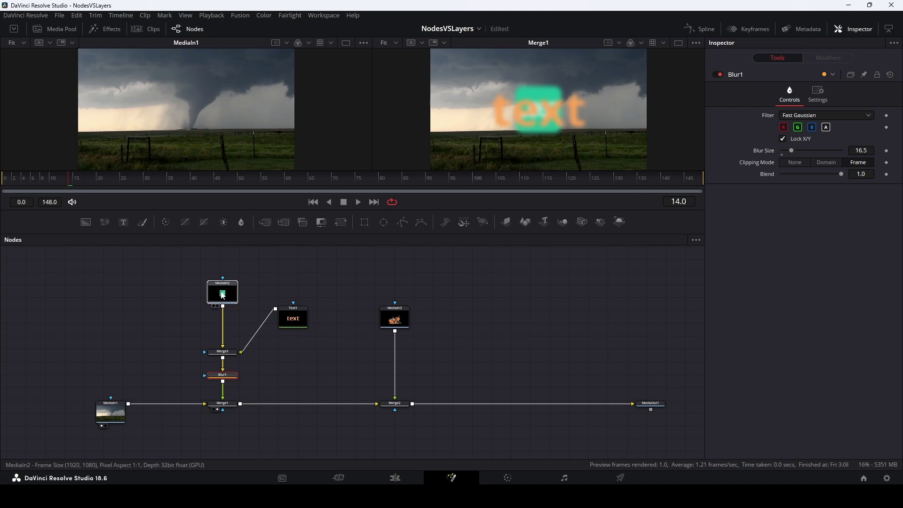
left_click_drag(293, 319, 293, 355)
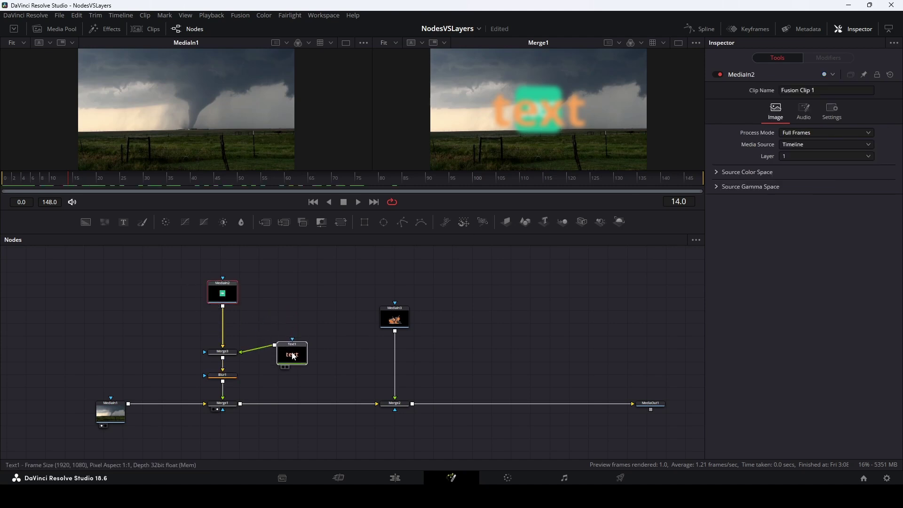
left_click_drag(224, 357, 225, 336)
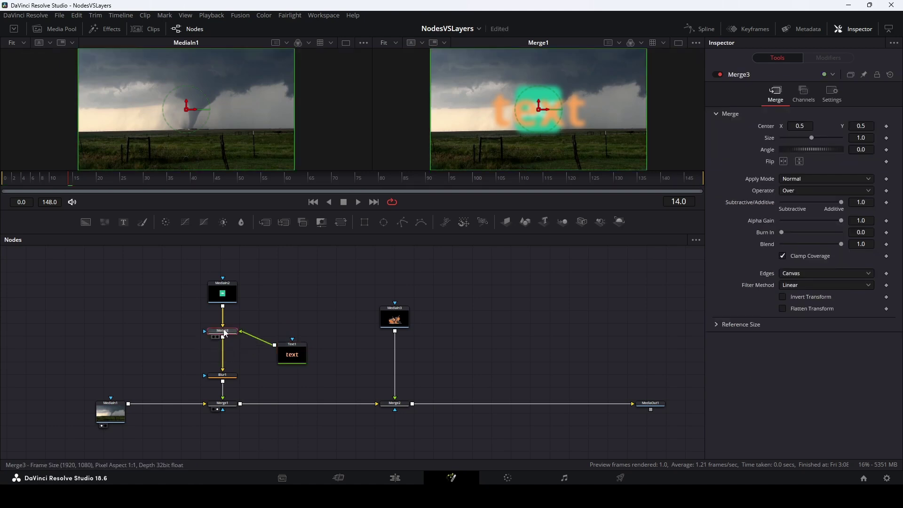
key("2")
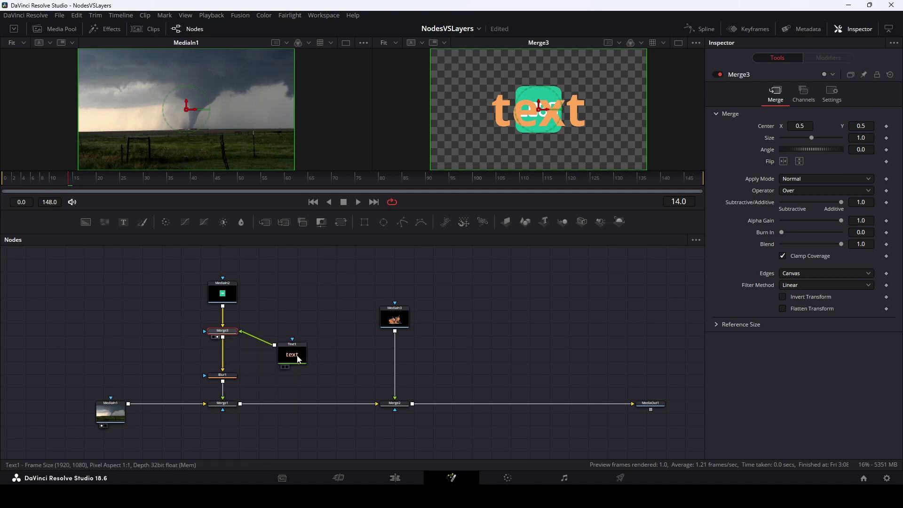
left_click_drag(293, 355, 292, 342)
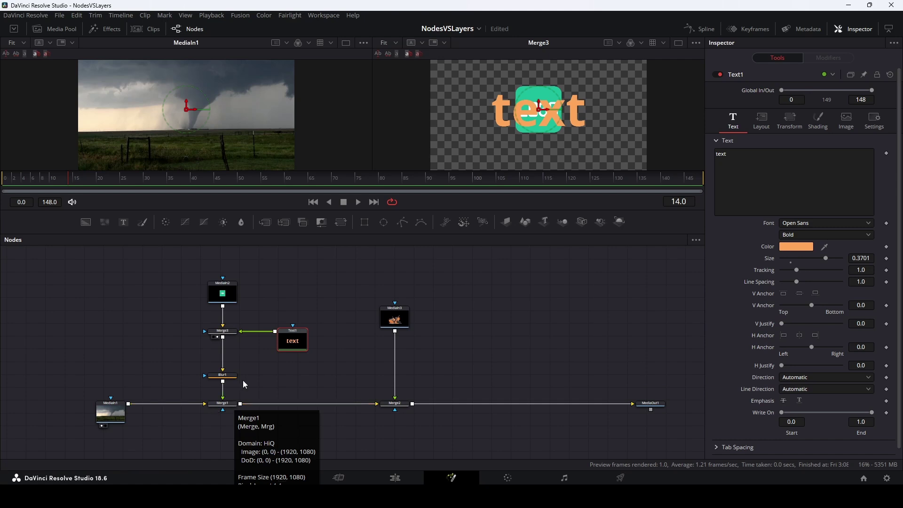
left_click_drag(190, 265, 319, 353)
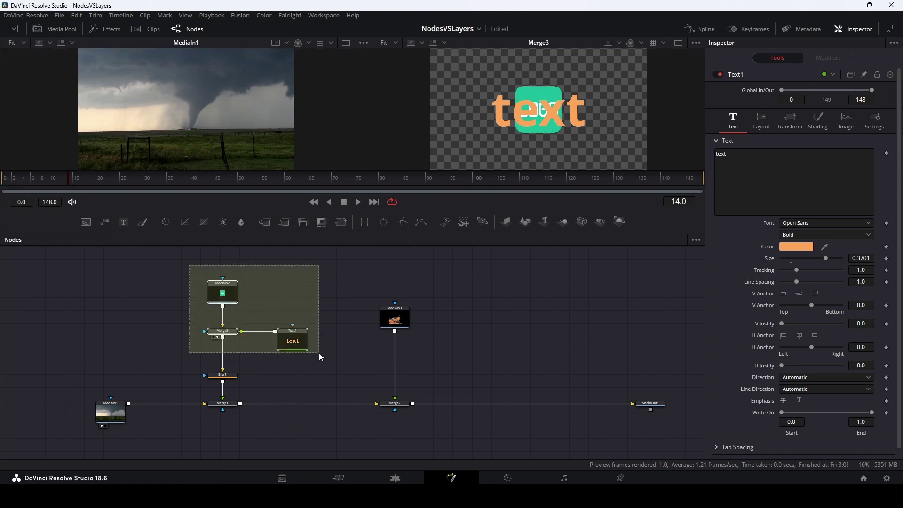
left_click(107, 413)
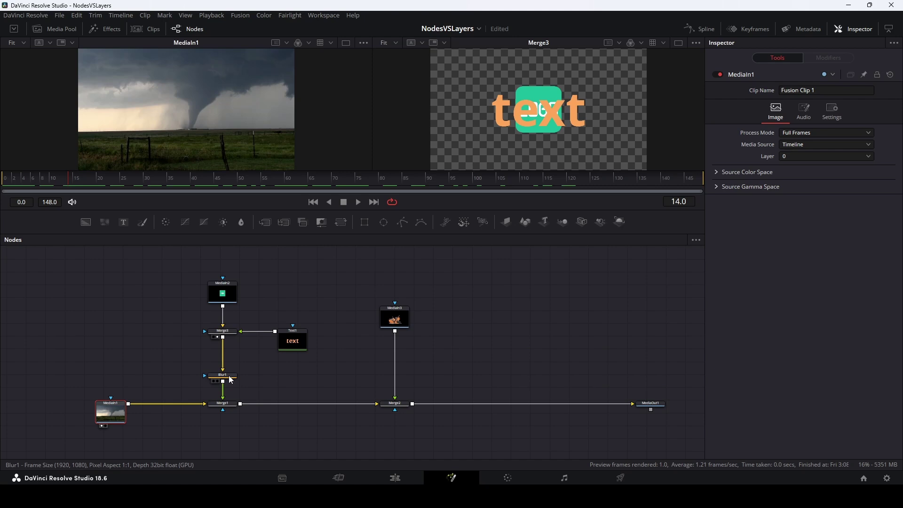
Try Blur1 on the Merge1–Merge2 link and preview the final output.
left_click_drag(230, 380, 302, 380)
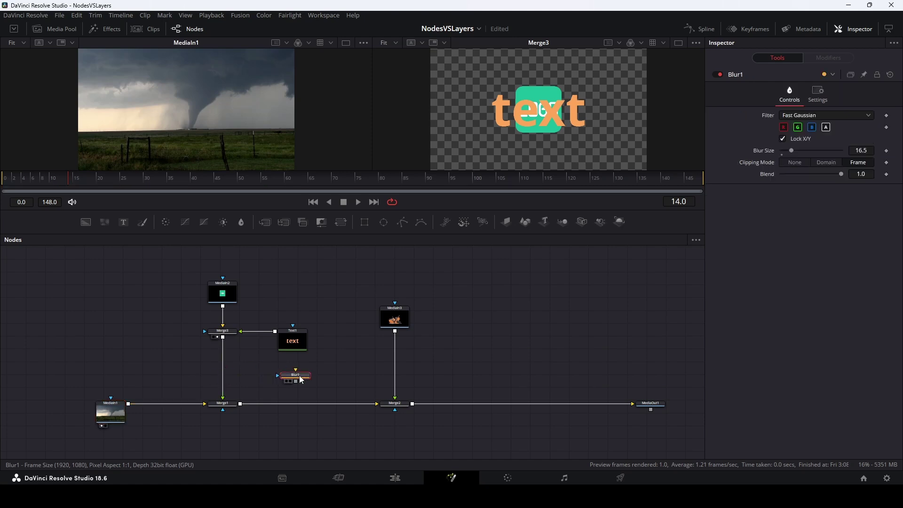
left_click(652, 404)
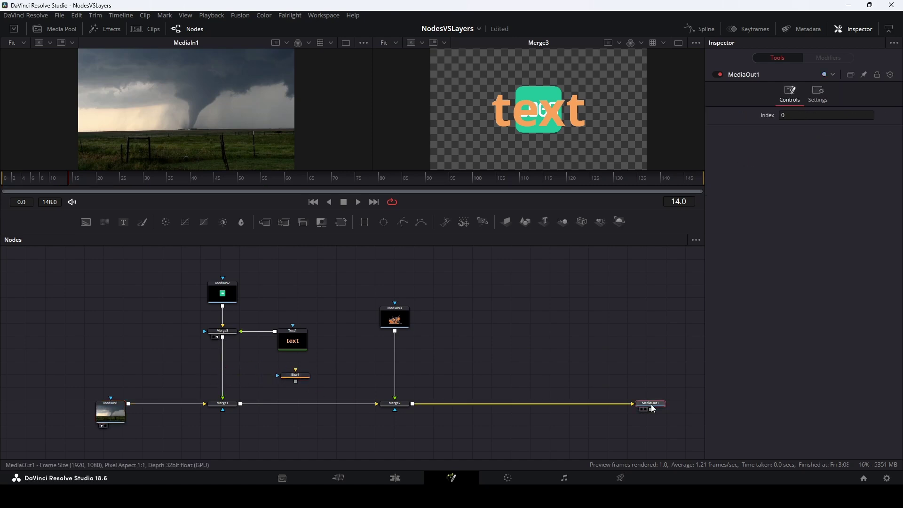
left_click(652, 409)
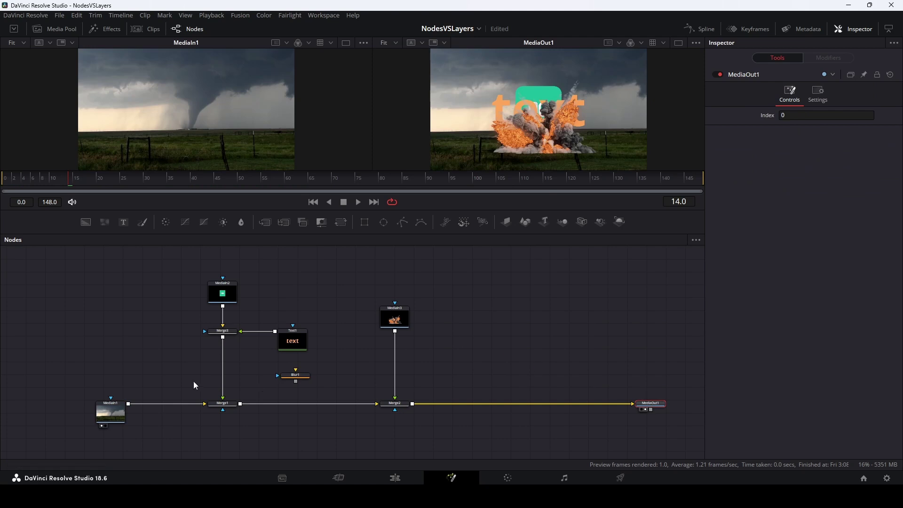
left_click_drag(196, 273, 341, 353)
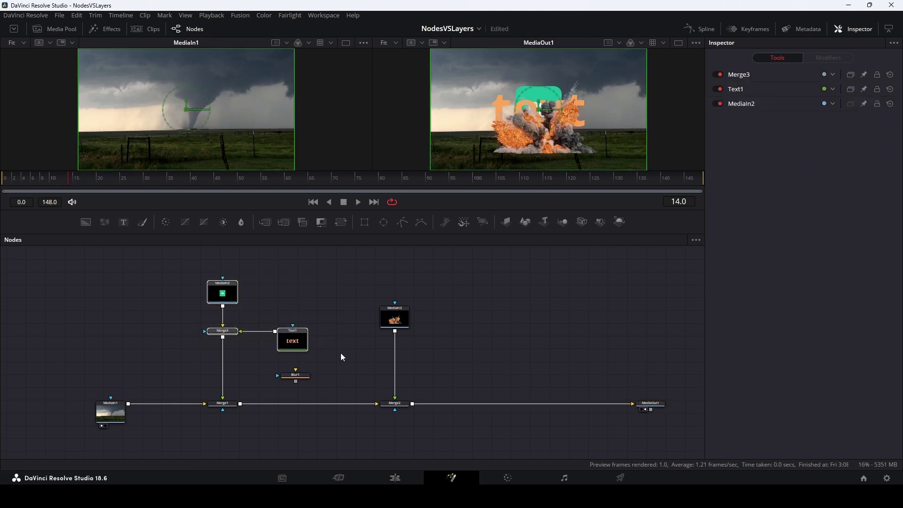
left_click(99, 409)
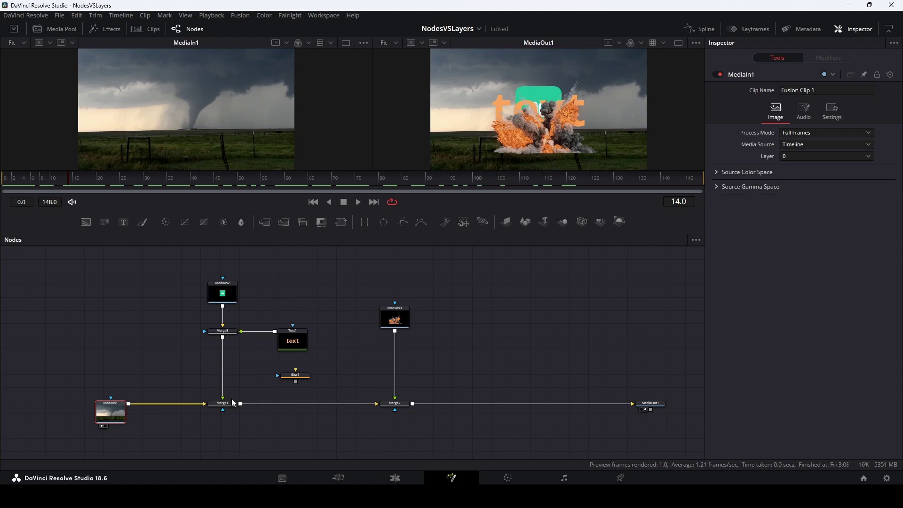
left_click_drag(295, 379, 305, 407)
left_click(305, 407)
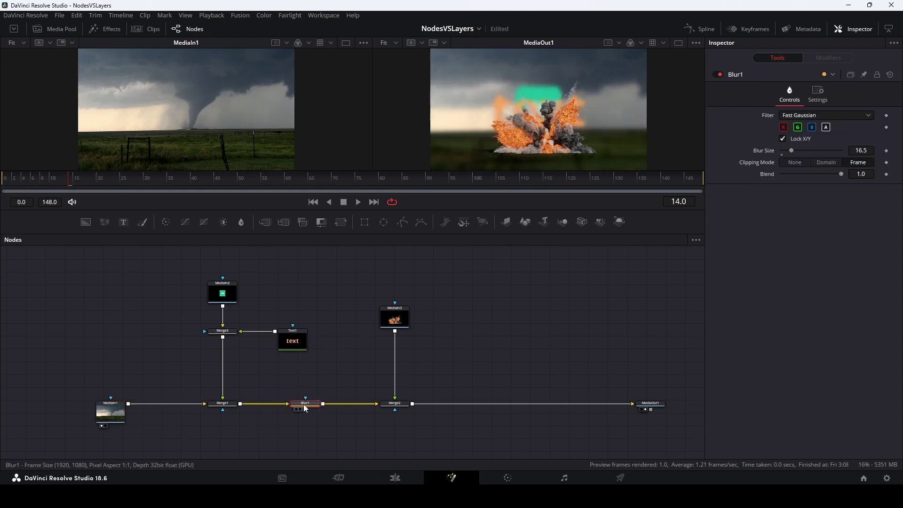
Move Blur1 onto the Merge3–Merge1 link so only the logo and text blur.
left_click_drag(396, 322, 397, 319)
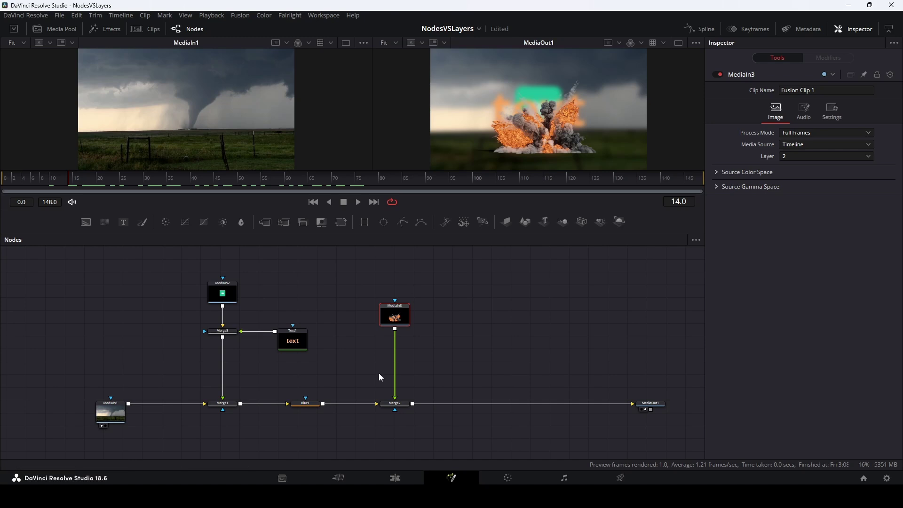
left_click(395, 404)
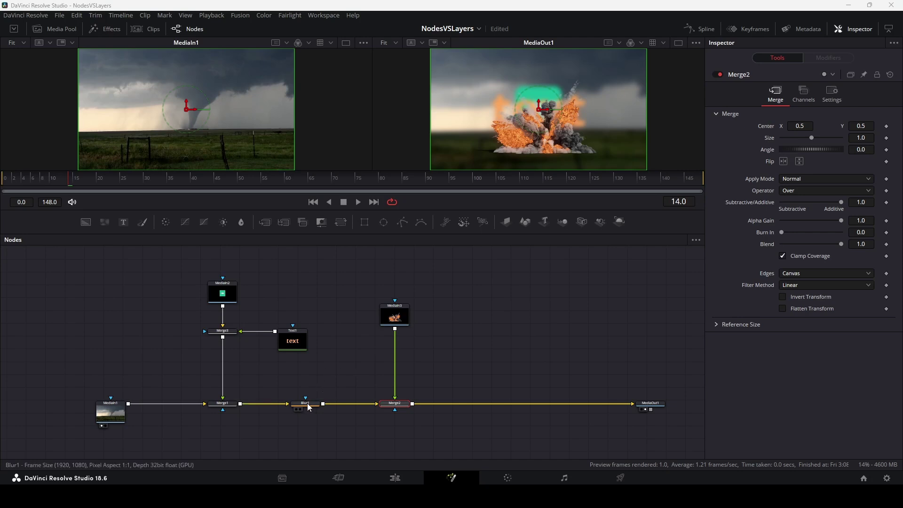
left_click_drag(308, 405, 226, 372)
left_click(225, 372)
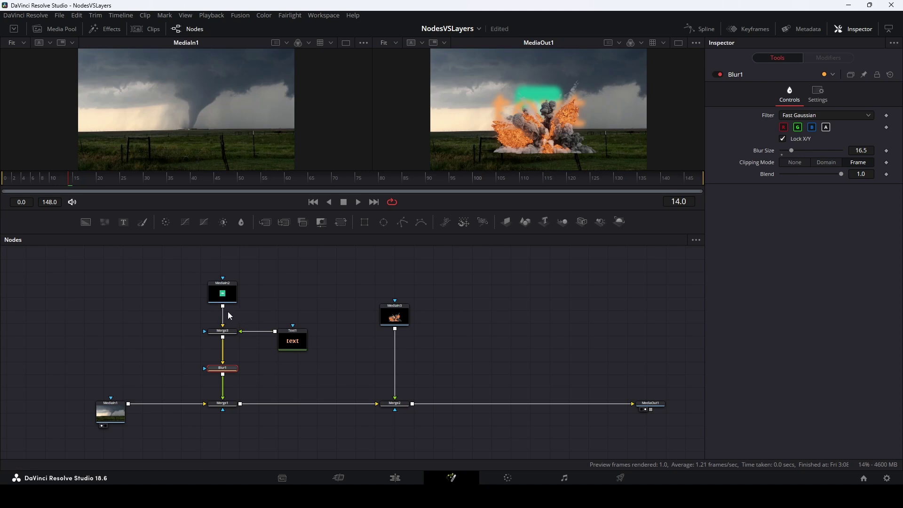
Box-select the logo, text and Merge3 nodes and move them higher in the graph.
mouse_move(227, 333)
mouse_move(224, 371)
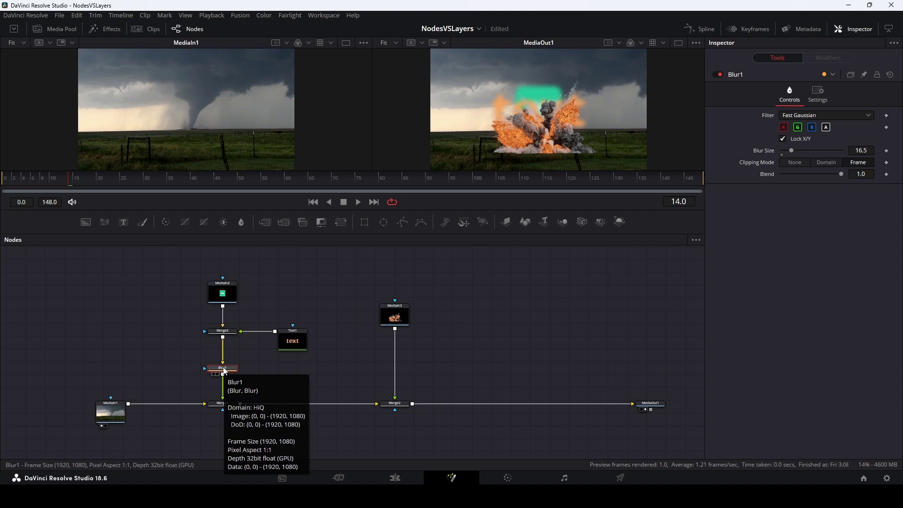
mouse_move(184, 261)
left_mouse_down()
mouse_move(297, 345)
mouse_move(300, 311)
left_mouse_up()
left_click_drag(234, 367, 235, 334)
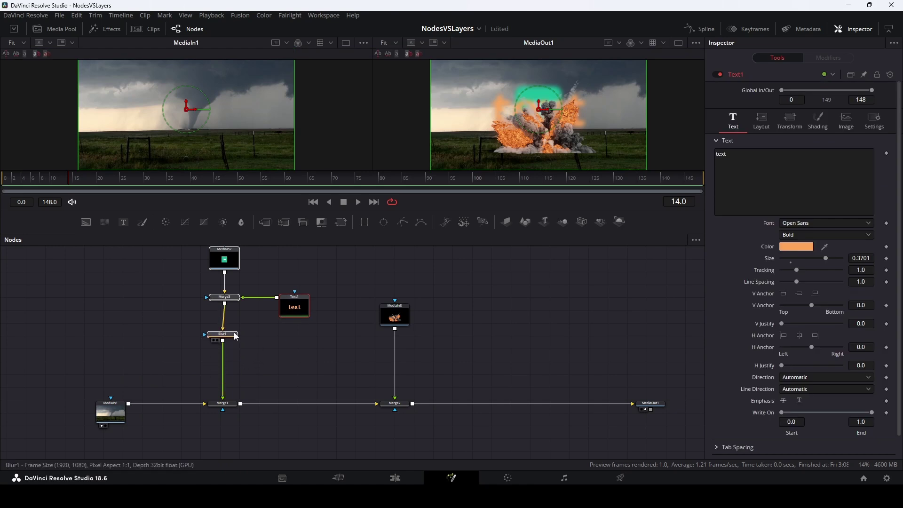
Add a Transform node below Blur1 and shift its centre to 0.517391, 0.650579.
key("shift+space")
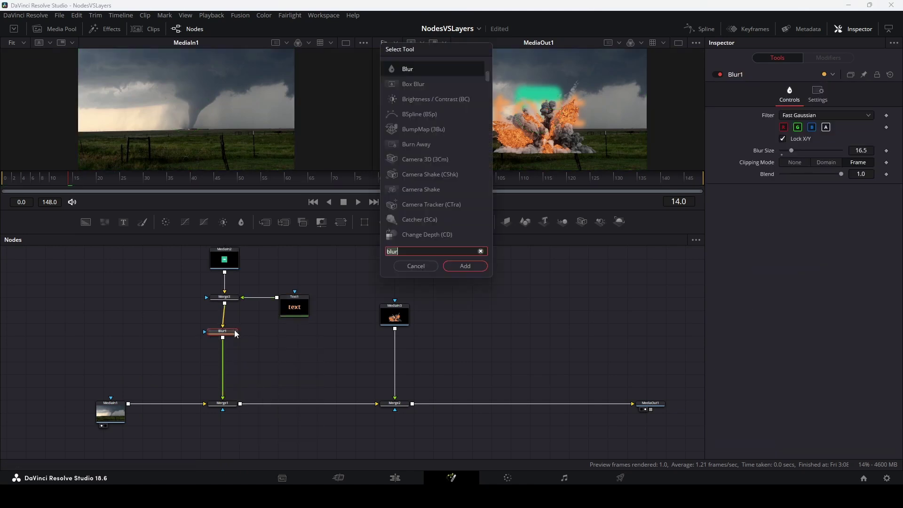
type("trans")
key("Return")
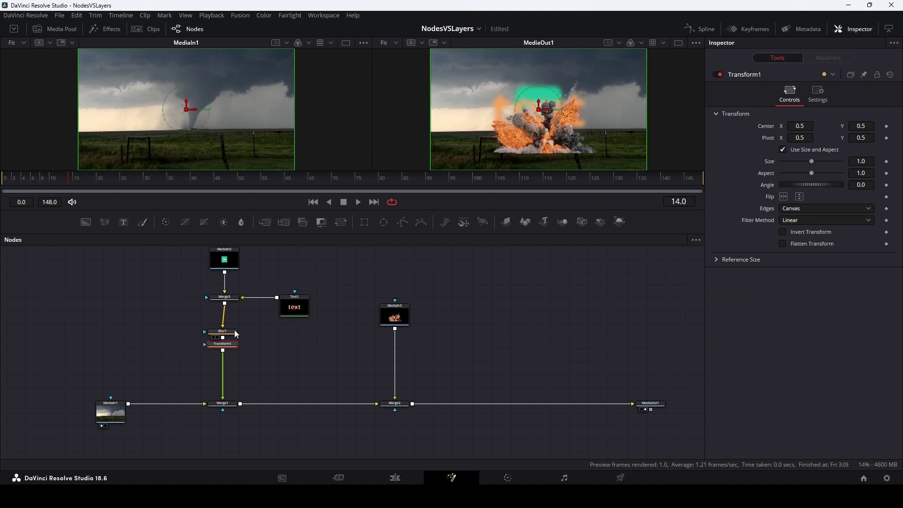
left_click_drag(235, 344, 232, 365)
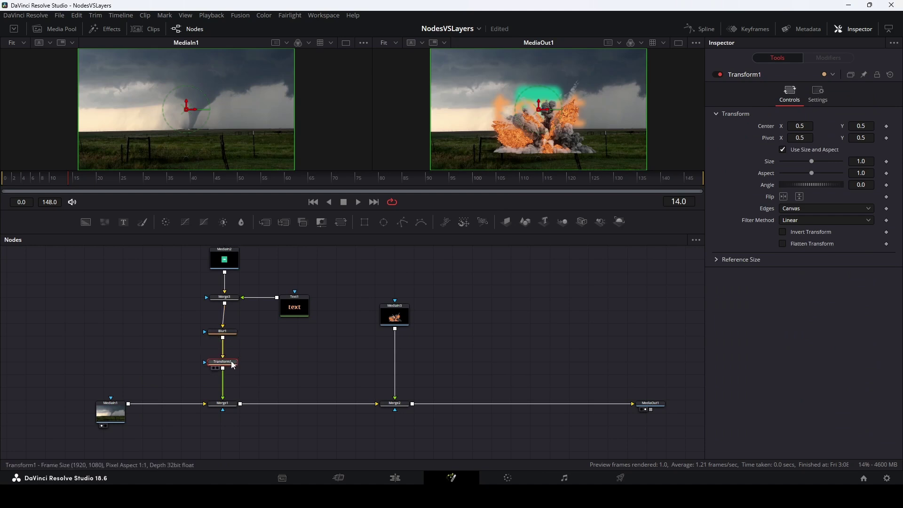
mouse_move(549, 110)
left_mouse_down()
mouse_move(600, 107)
mouse_move(543, 106)
mouse_move(508, 89)
mouse_move(549, 88)
left_mouse_up()
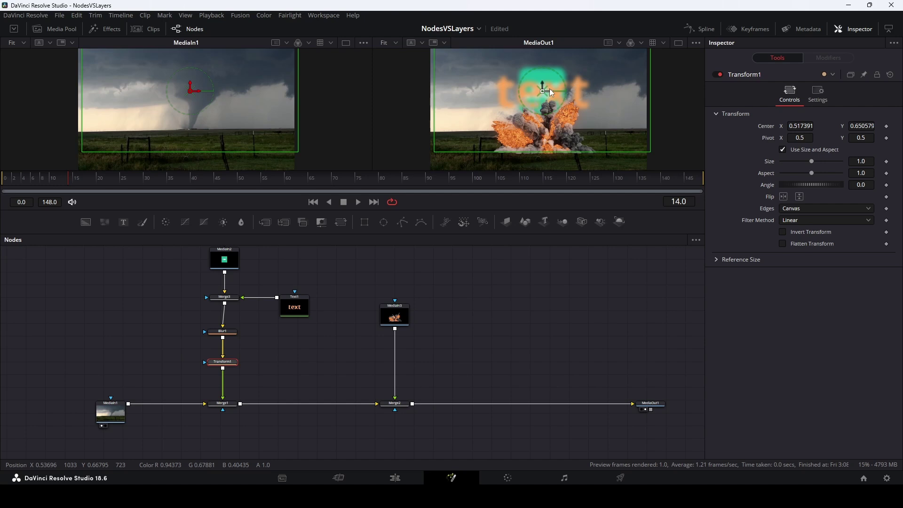
Tidy the Blur1 and Transform1 node positions and save the project.
left_click_drag(222, 362, 222, 371)
left_click_drag(230, 334, 232, 323)
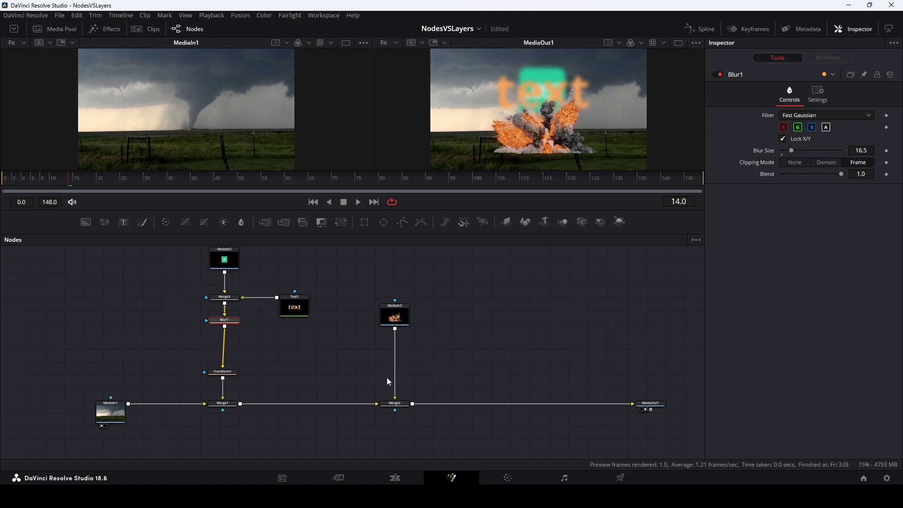
mouse_move(396, 308)
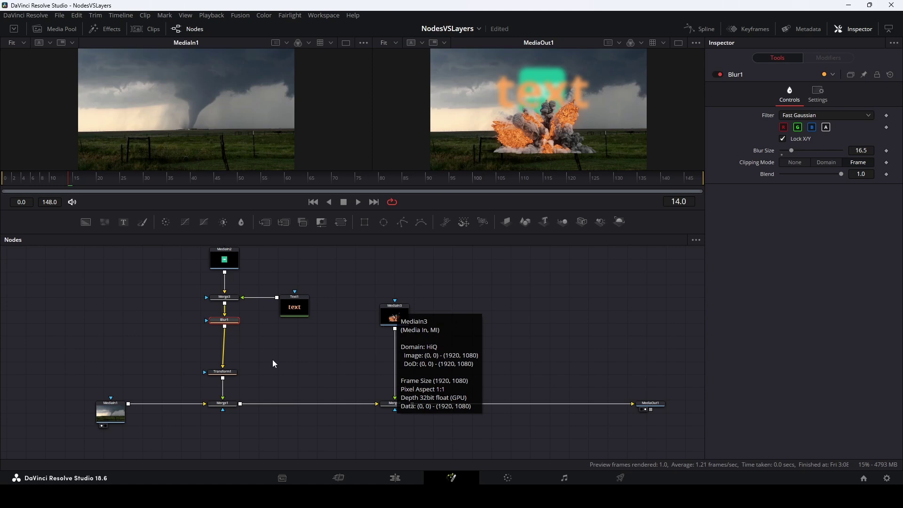
key("ctrl+s")
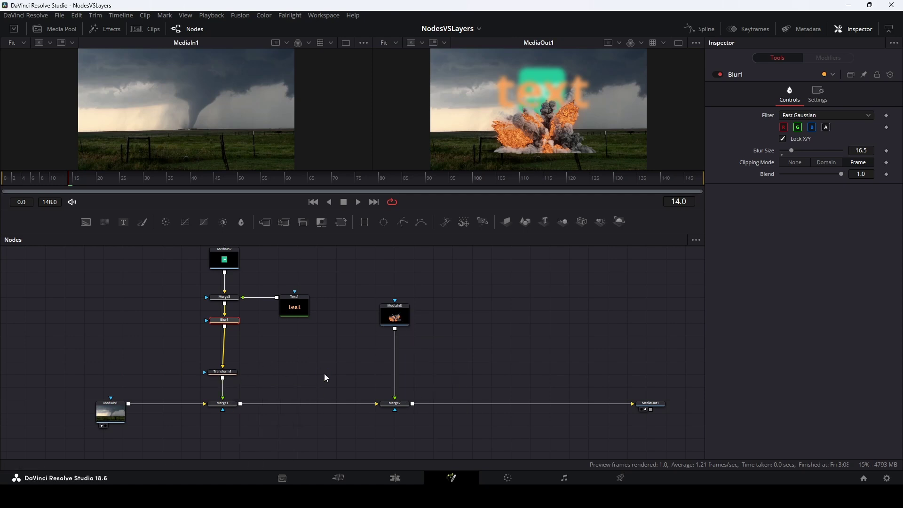
left_click_drag(230, 373, 232, 383)
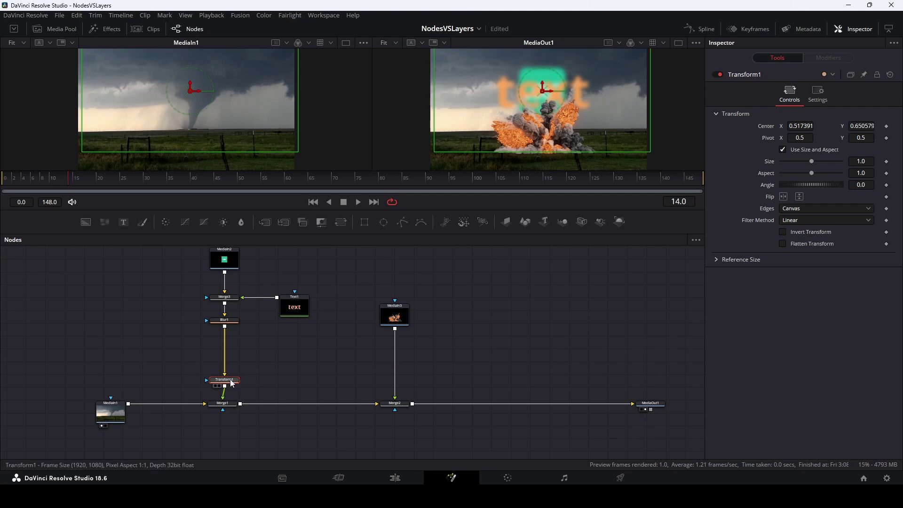
mouse_move(232, 382)
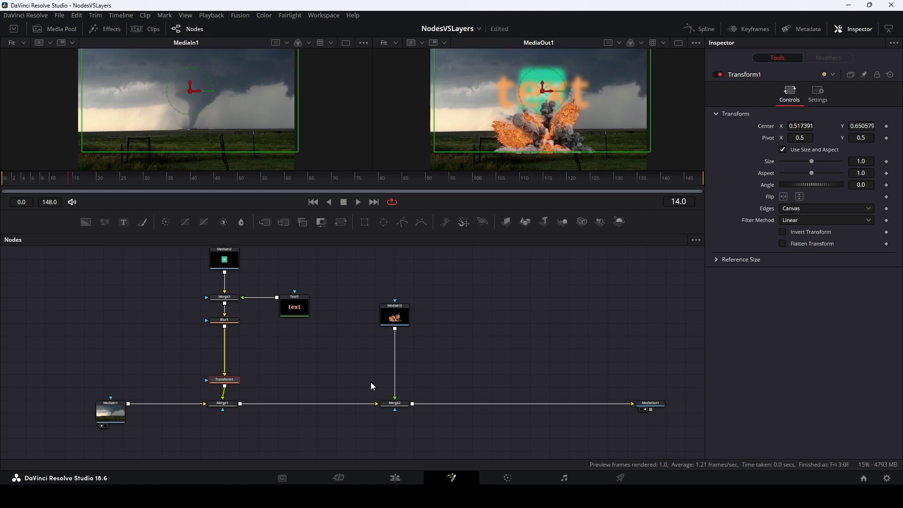
Insert Merge2 between Blur1 and Transform1, feeding MediaIn3's explosion into its foreground.
left_click_drag(395, 388, 406, 372)
left_click(397, 406)
left_click_drag(397, 405, 226, 358)
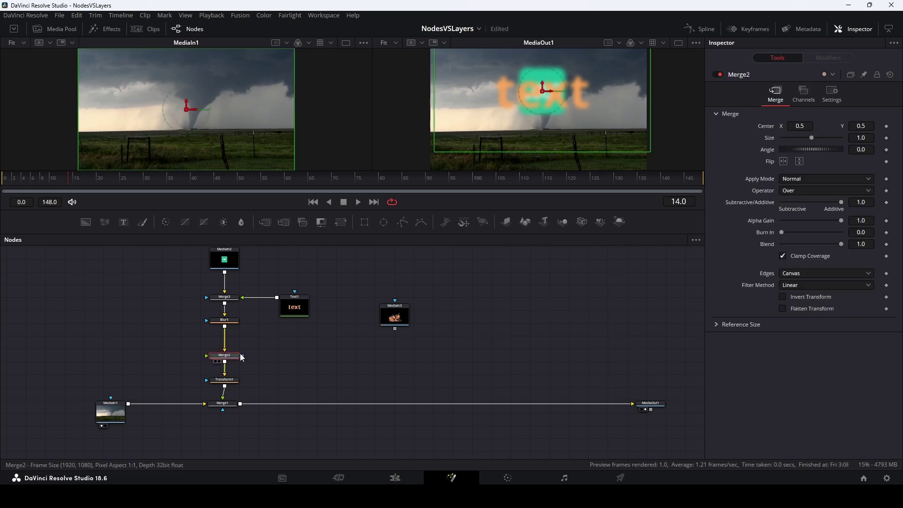
mouse_move(393, 329)
left_mouse_down()
mouse_move(337, 370)
mouse_move(207, 359)
left_mouse_up()
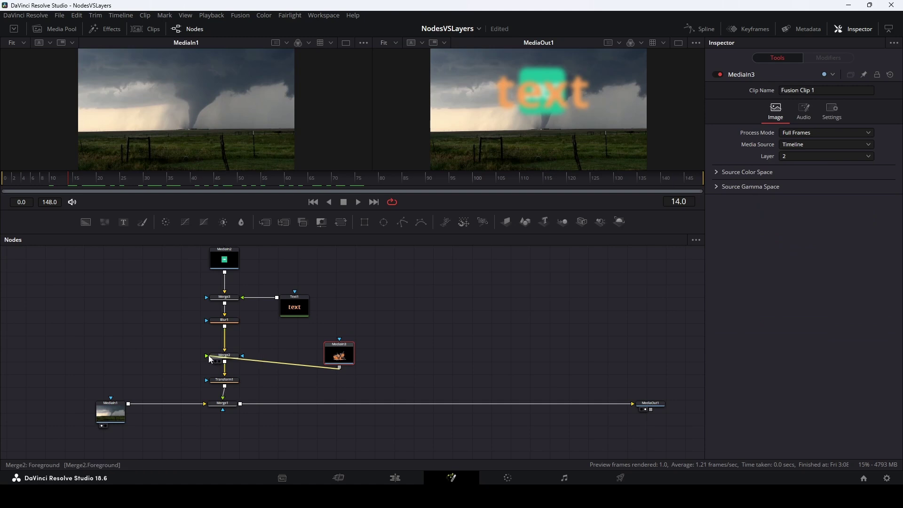
left_click_drag(341, 357, 341, 368)
left_click_drag(226, 322, 226, 333)
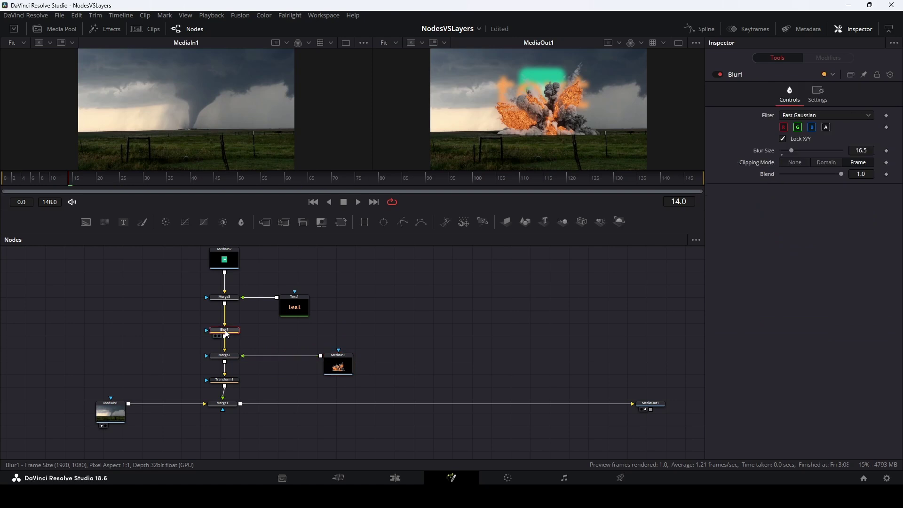
Move Transform1's centre to 0.523913, 0.588803 in the viewer.
left_click(227, 382)
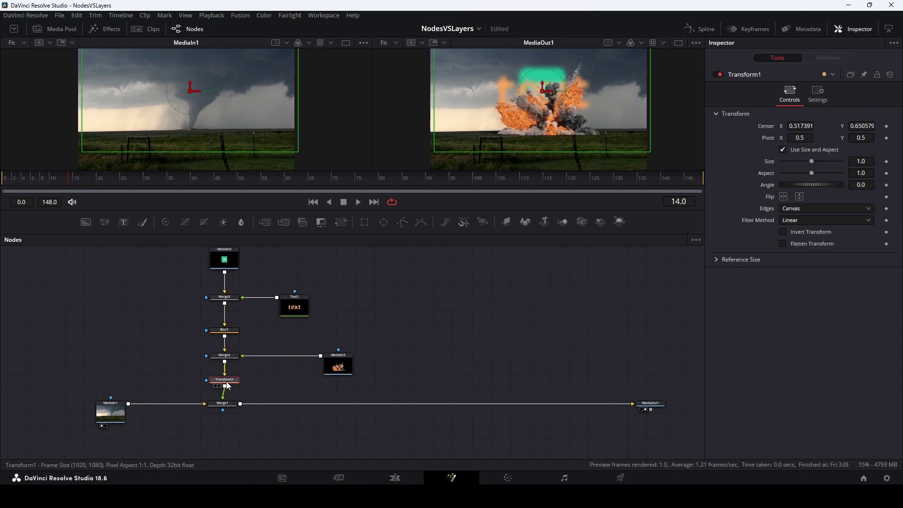
left_click(224, 358)
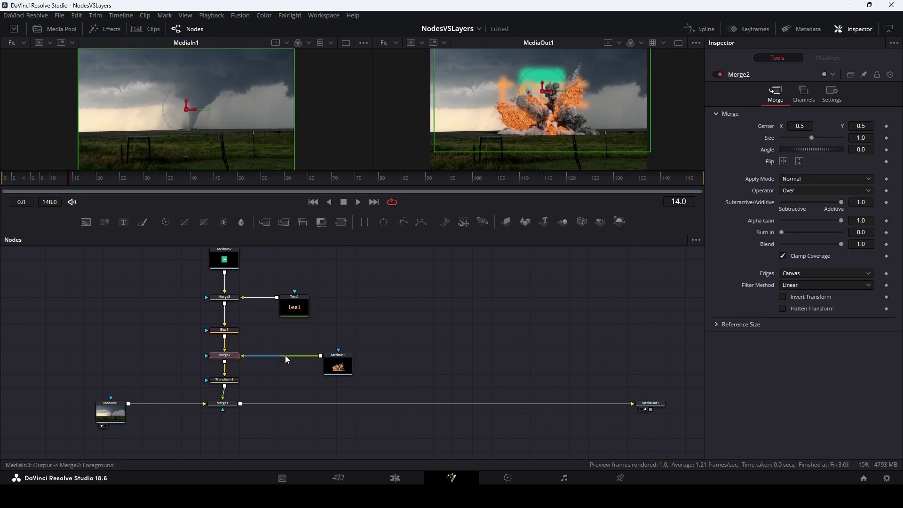
left_click(225, 381)
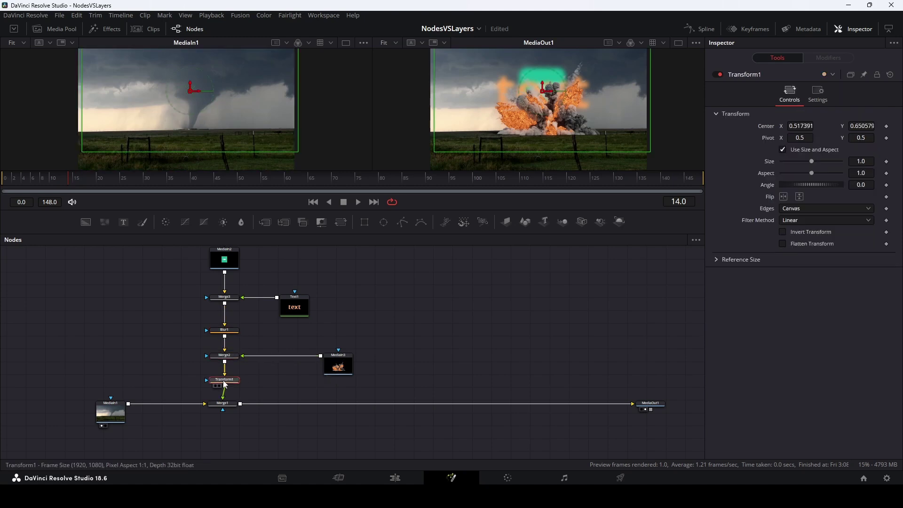
mouse_move(543, 91)
left_mouse_down()
mouse_move(524, 107)
mouse_move(548, 98)
left_mouse_up()
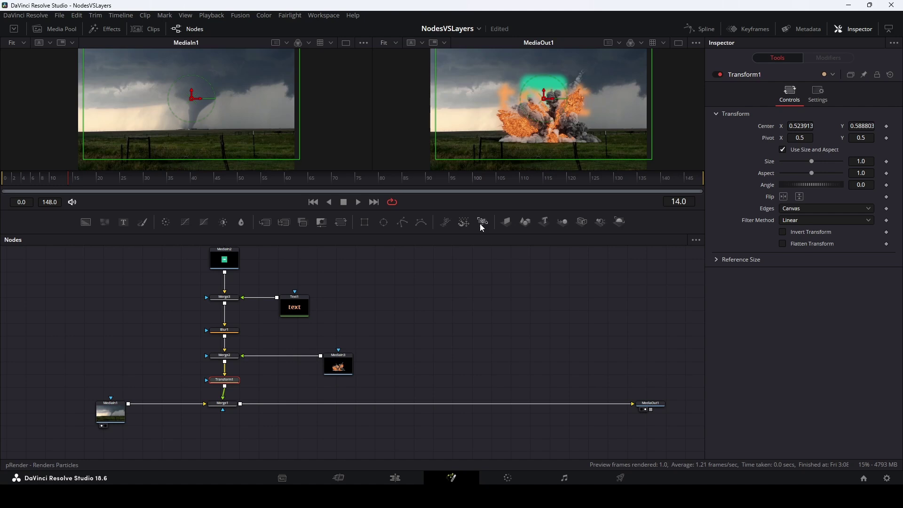
Delete the merge, blur and transform chain plus Merge1, then regroup the input nodes.
left_click_drag(194, 286, 239, 390)
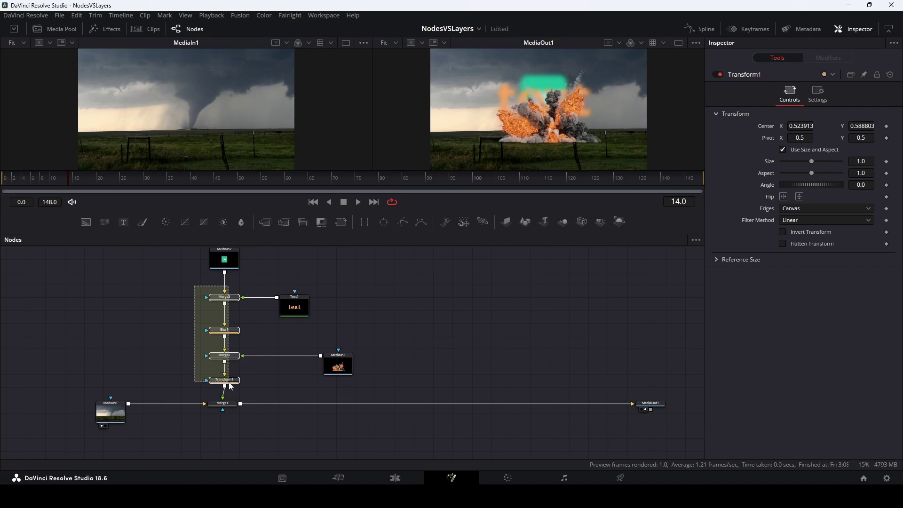
key("Delete")
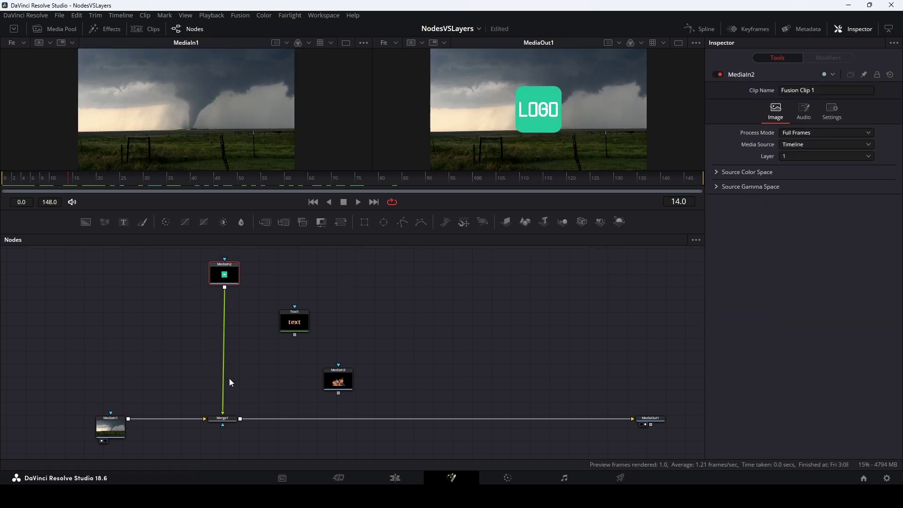
left_click(222, 419)
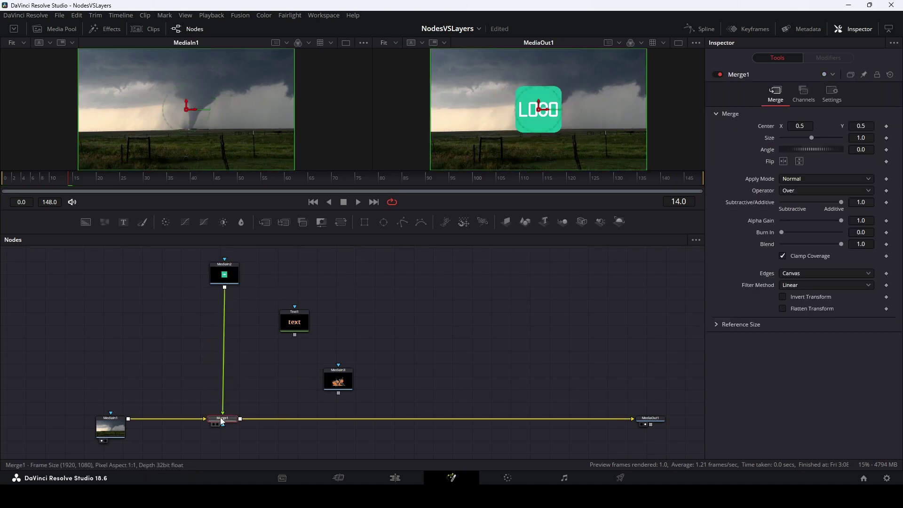
key("Delete")
left_click_drag(225, 274, 214, 322)
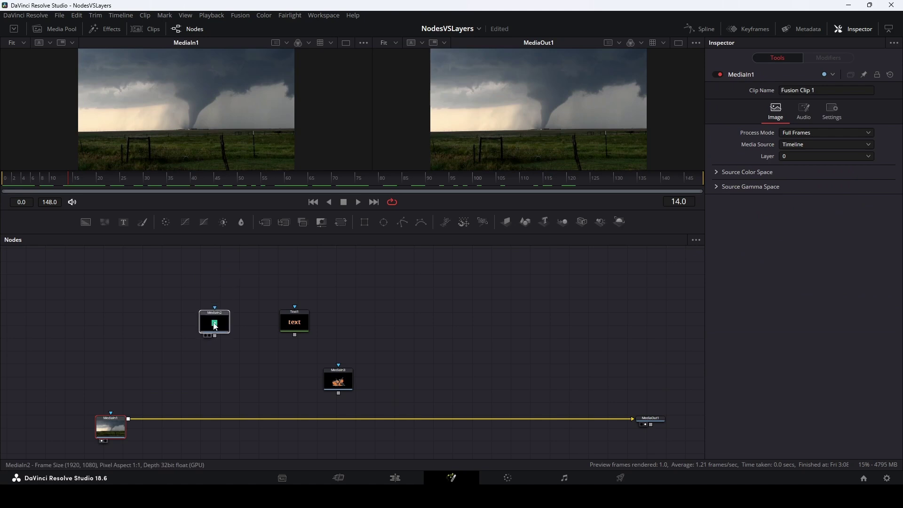
left_click(295, 324)
left_click_drag(338, 380, 407, 326)
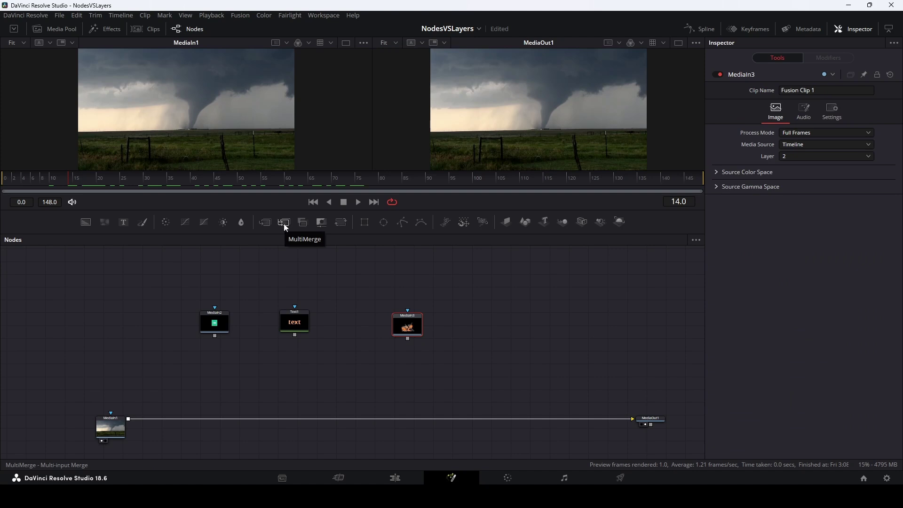
Insert MultiMerge1 between MediaIn1 and MediaOut1, save, and delete a trial Merge node.
left_click_drag(283, 224, 321, 309)
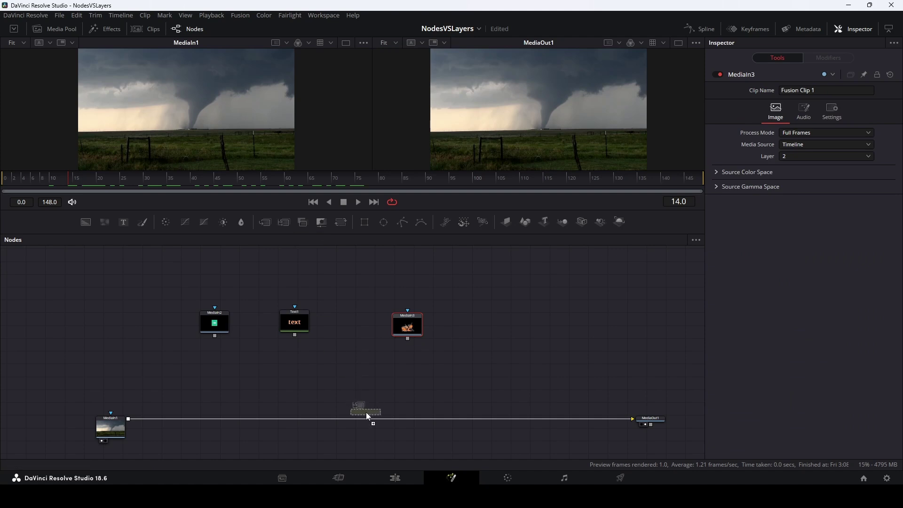
left_click_drag(367, 414, 363, 419)
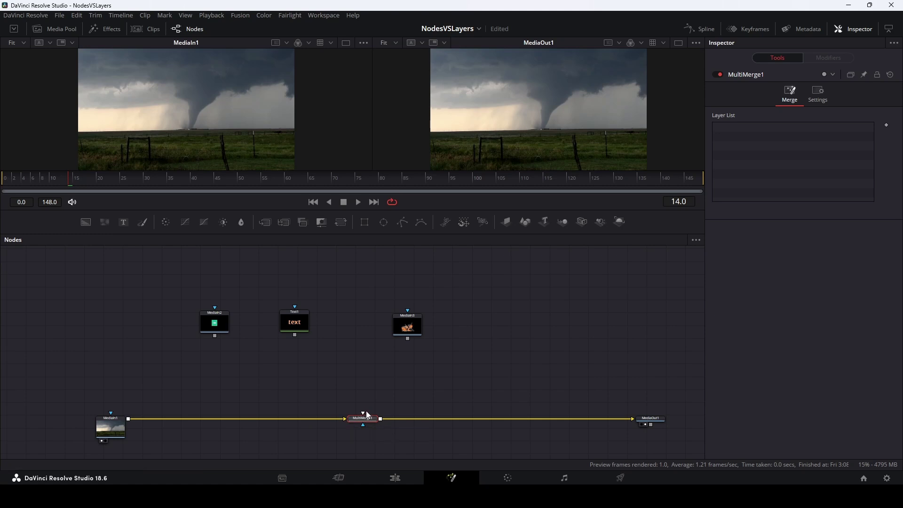
left_click_drag(265, 222, 358, 388)
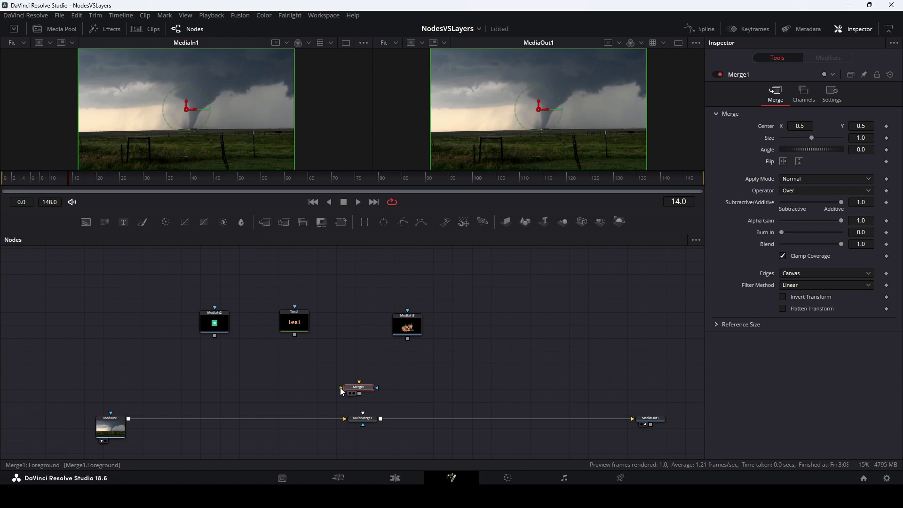
key("ctrl+s")
key("Delete")
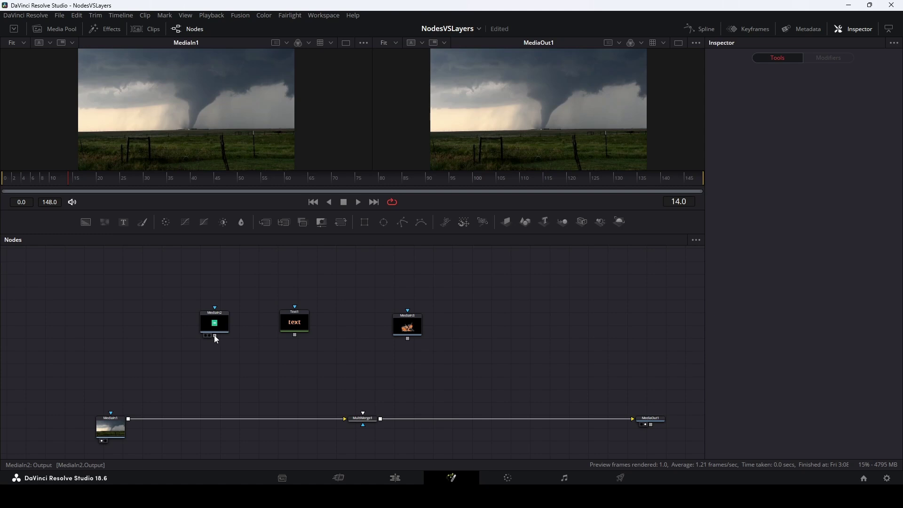
Connect Text1, the MediaIn2 logo and the MediaIn3 explosion into MultiMerge1 and tidy their layout.
left_click_drag(295, 335, 364, 417)
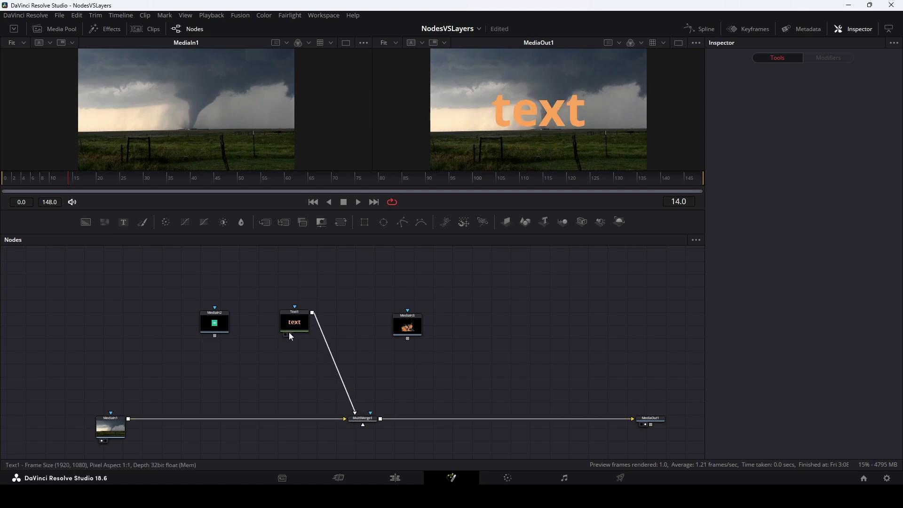
left_click_drag(294, 322, 213, 369)
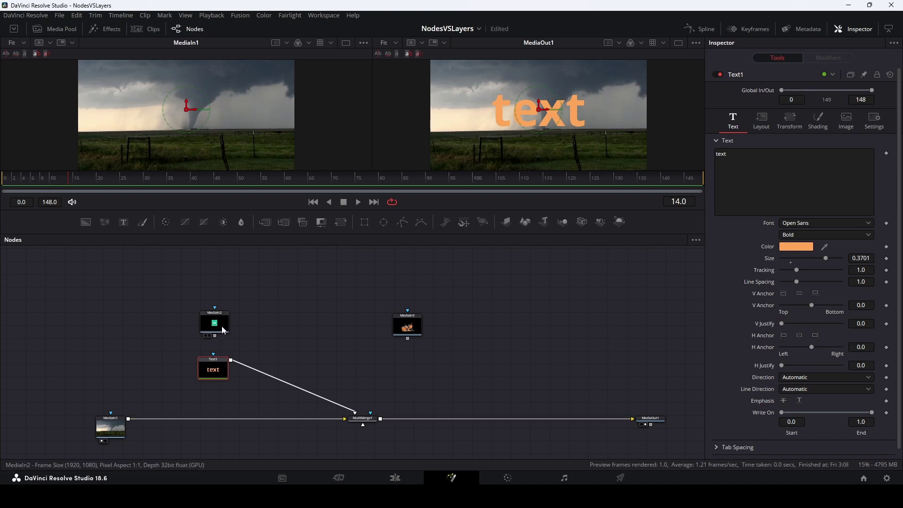
left_click_drag(220, 327, 350, 349)
left_click(351, 349)
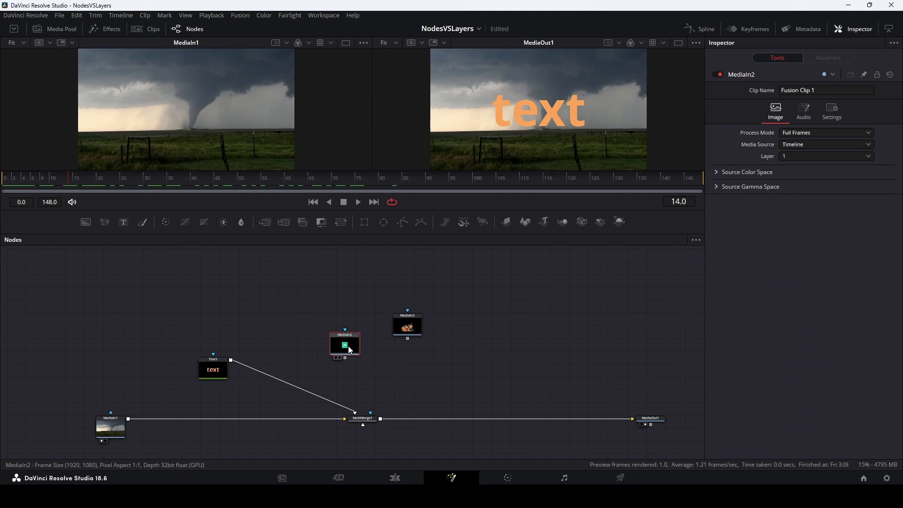
left_click_drag(345, 358, 362, 426)
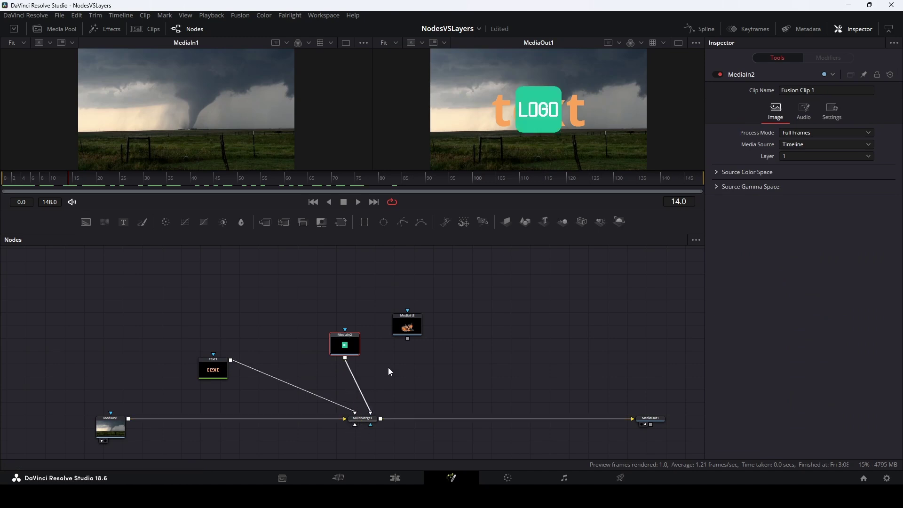
left_click_drag(408, 339, 359, 427)
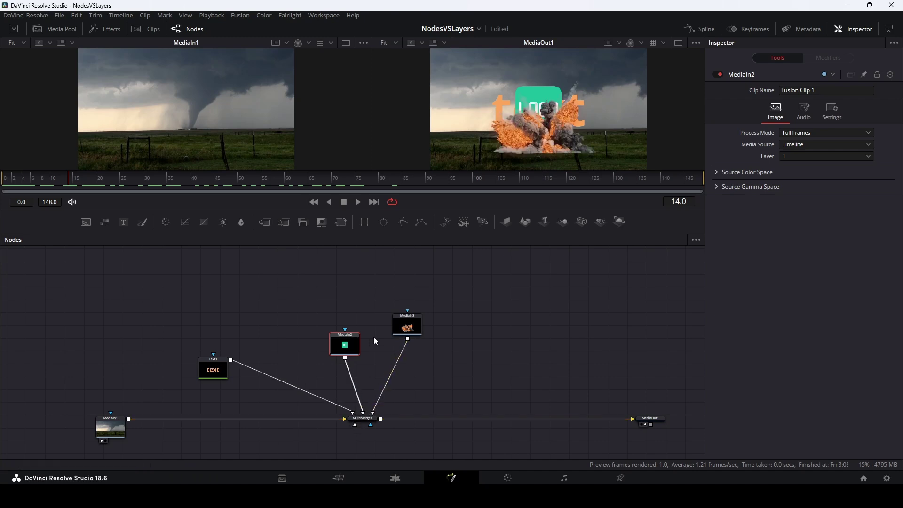
mouse_move(410, 328)
left_mouse_down()
mouse_move(425, 356)
mouse_move(444, 358)
left_mouse_up()
left_click_drag(346, 346, 354, 341)
left_click_drag(206, 363, 226, 348)
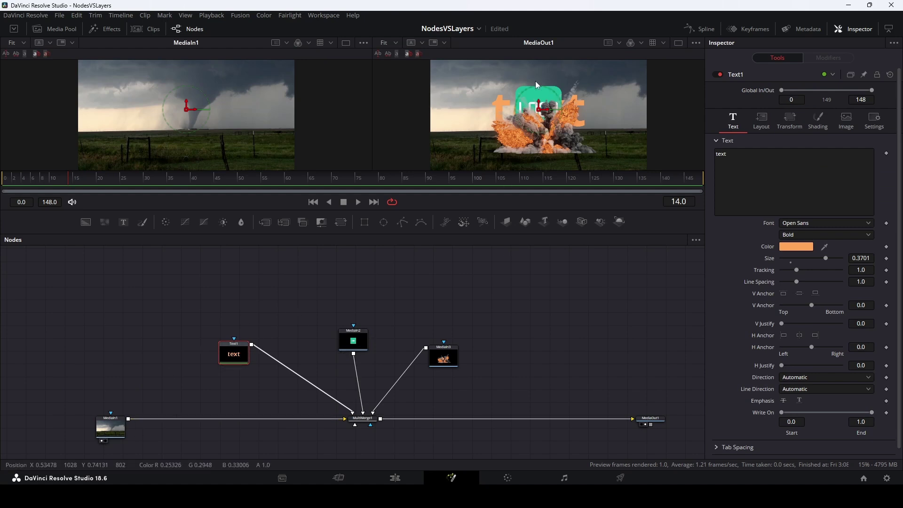
left_click_drag(443, 363, 463, 360)
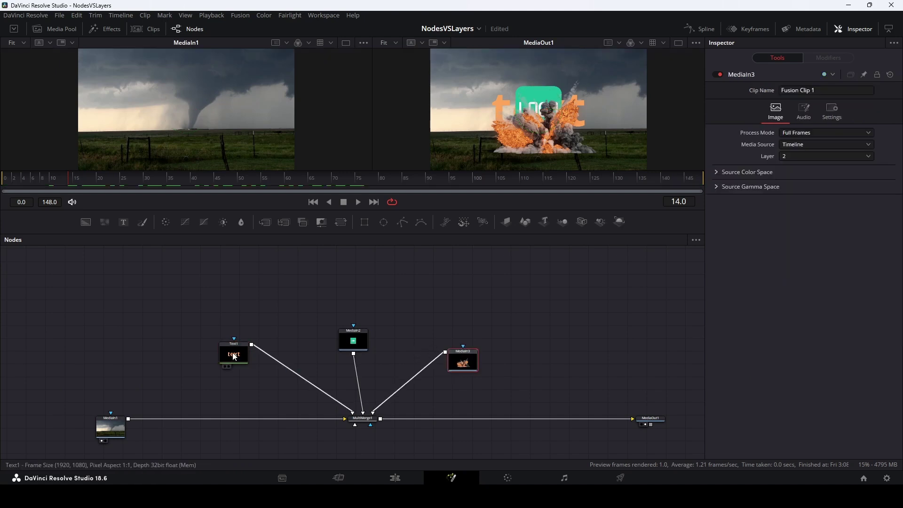
Move Text1 Layer to the top of MultiMerge1's Layer List and review each layer.
left_click(367, 421)
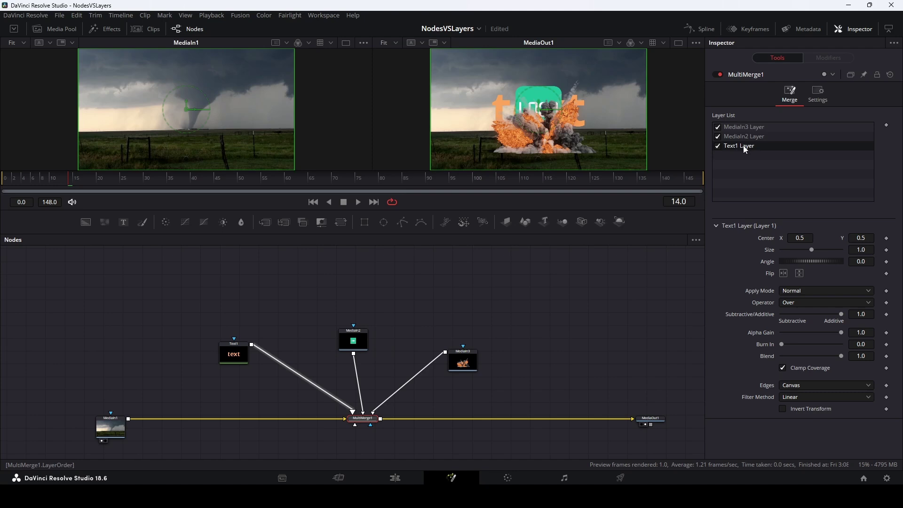
left_click_drag(745, 149, 742, 124)
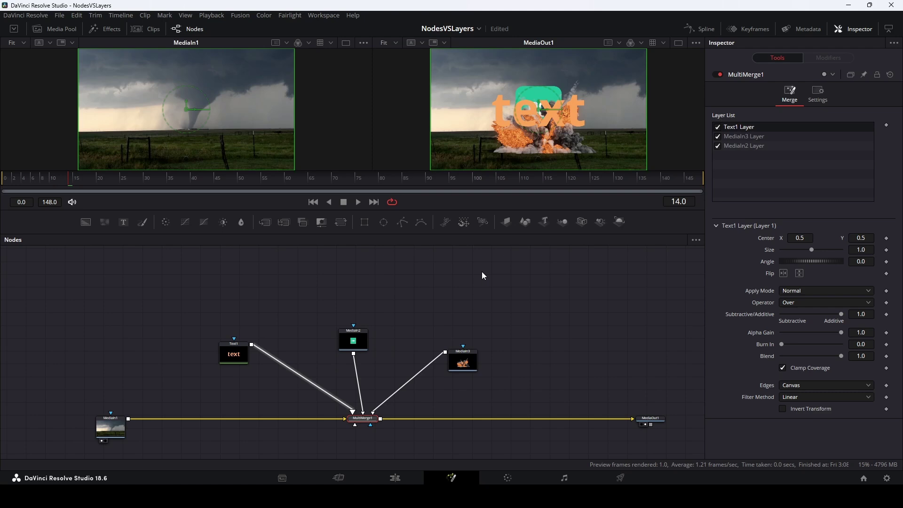
left_click(774, 137)
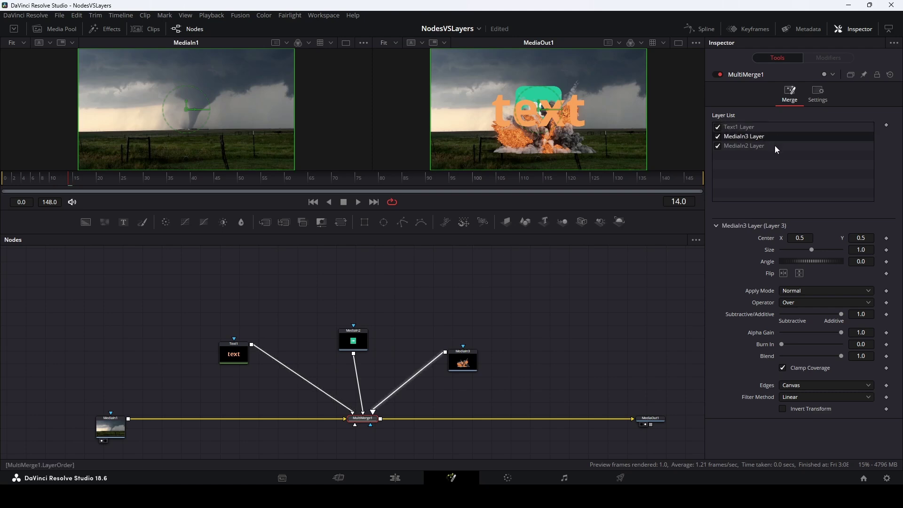
left_click(775, 145)
left_click(775, 128)
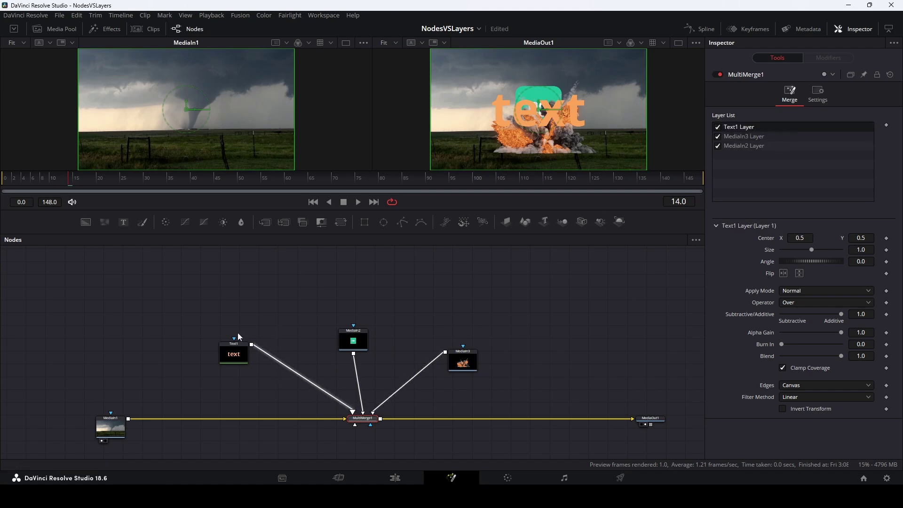
Toggle the explosion and logo layers off and back on, then add an unconnected Merge node.
left_click(718, 136)
left_click(718, 138)
left_click(717, 145)
left_click(718, 146)
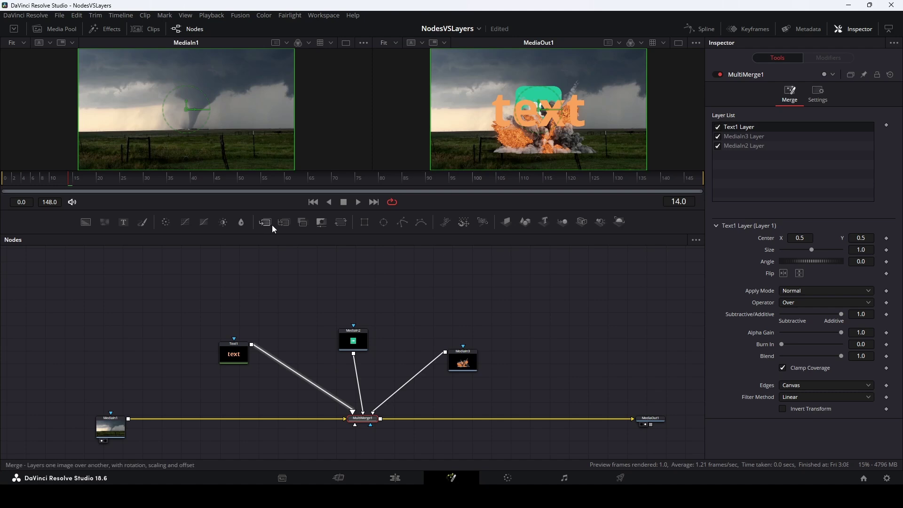
left_click_drag(266, 222, 573, 338)
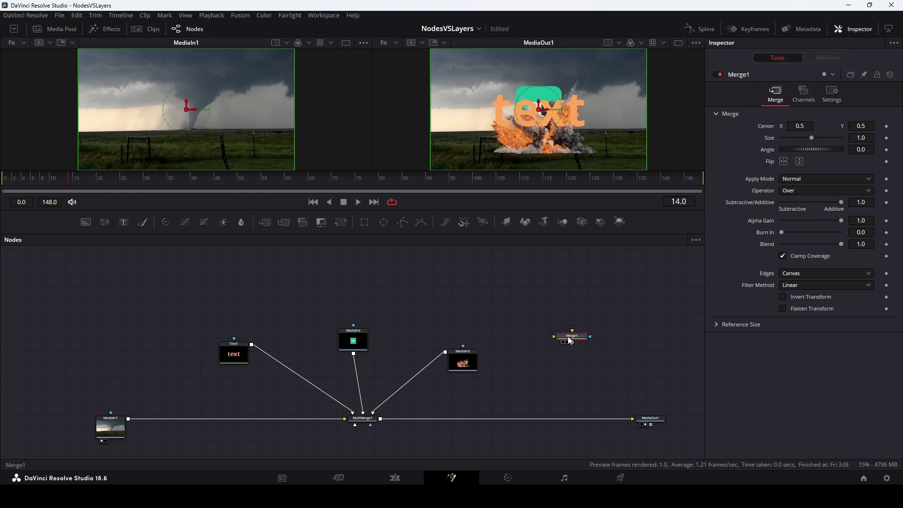
Delete the stray Merge1 node and select MediaIn2 Layer in MultiMerge1's layer list.
key("Delete")
left_click(366, 419)
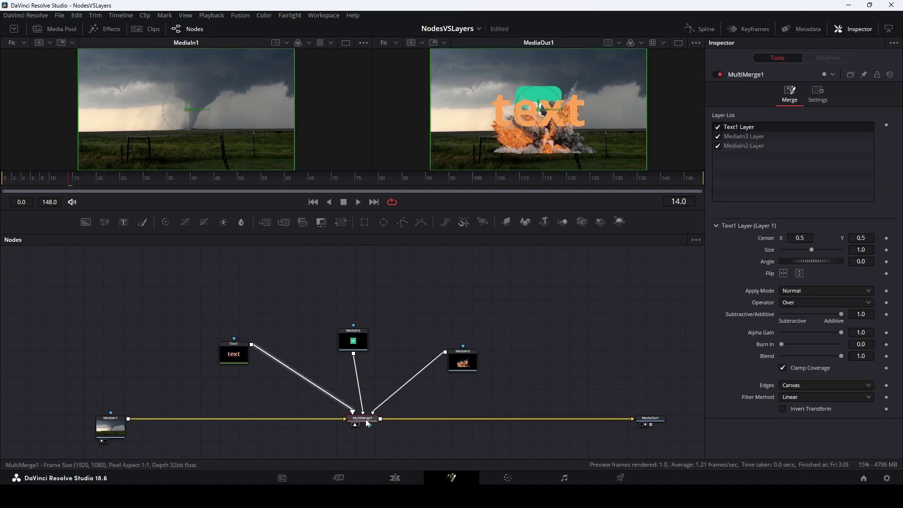
left_click(769, 137)
left_click(771, 147)
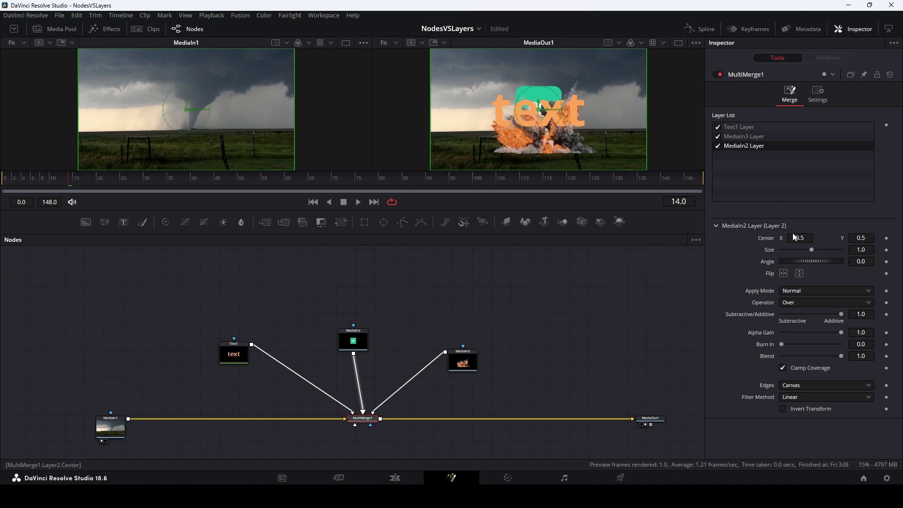
Nudge the logo layer's Center X, save, then reset its centre to 0.5, 0.5.
mouse_move(798, 237)
left_mouse_down()
mouse_move(809, 236)
mouse_move(785, 237)
left_mouse_up()
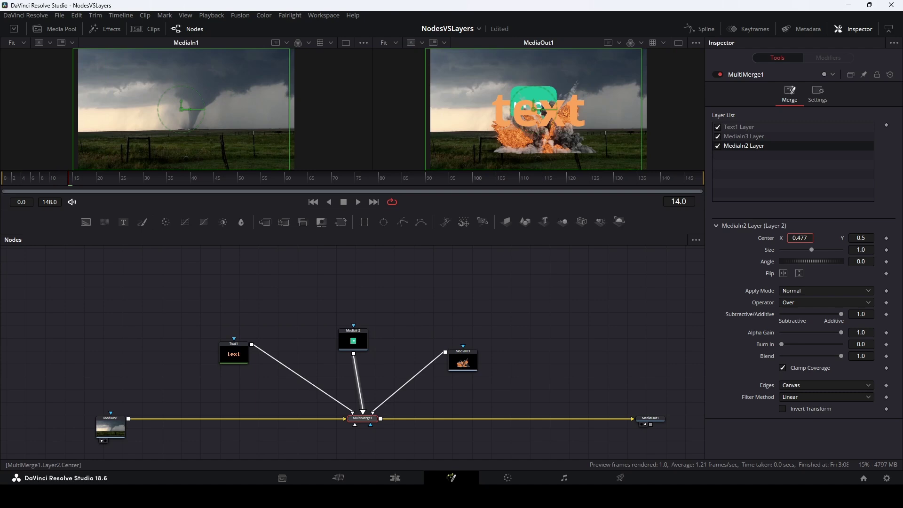
key("ctrl+s")
left_click(782, 239)
double_click(765, 238)
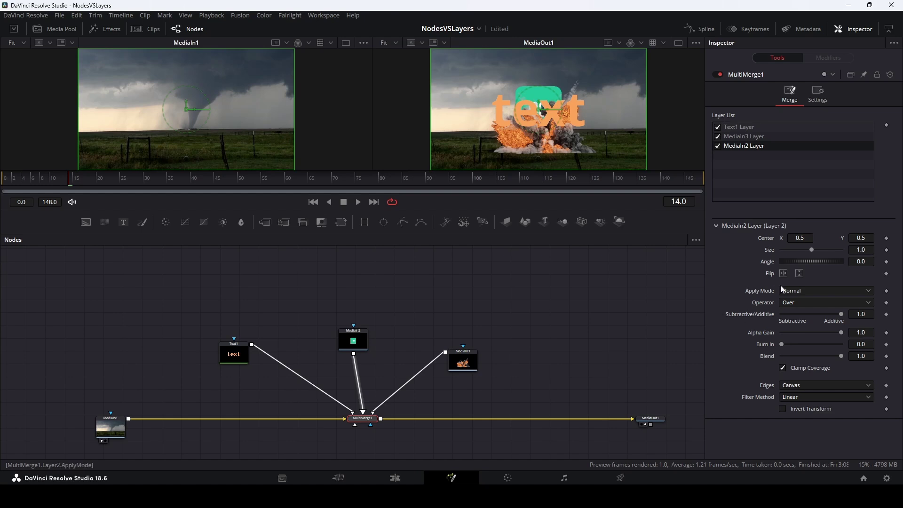
left_click(804, 292)
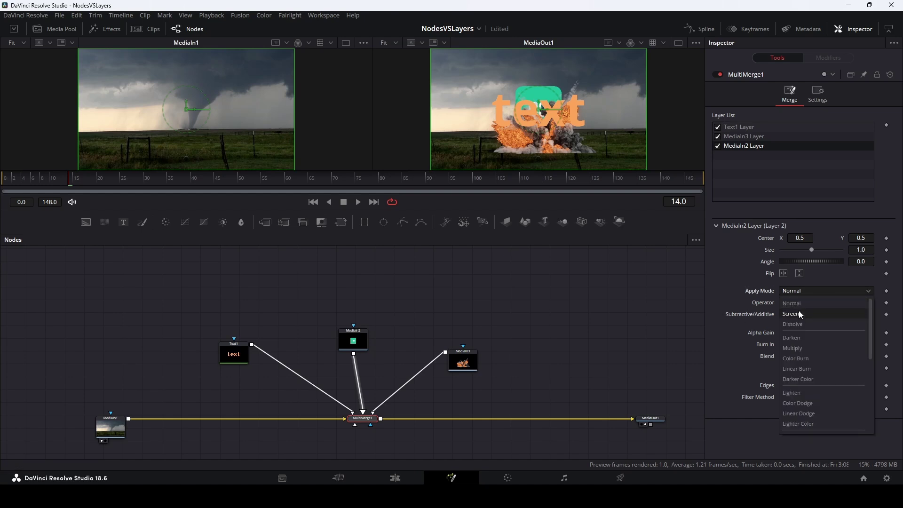
left_click(799, 312)
left_click(803, 289)
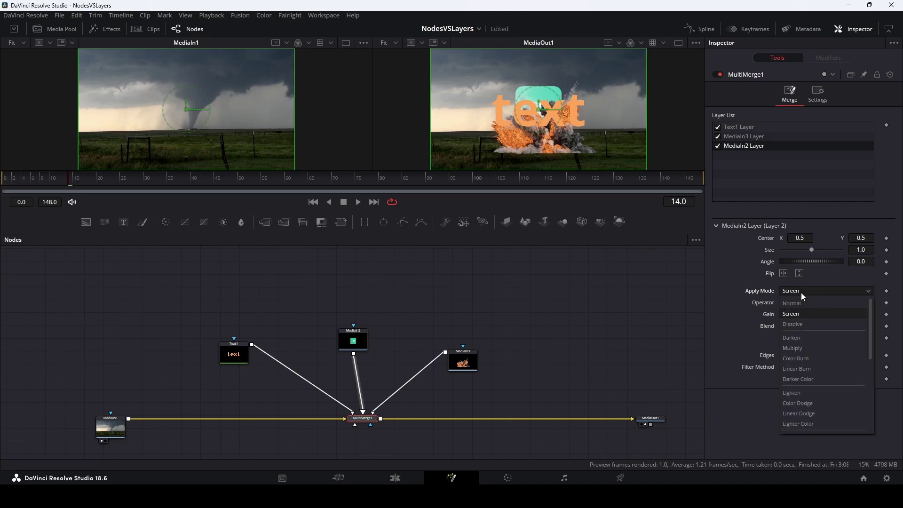
left_click(801, 304)
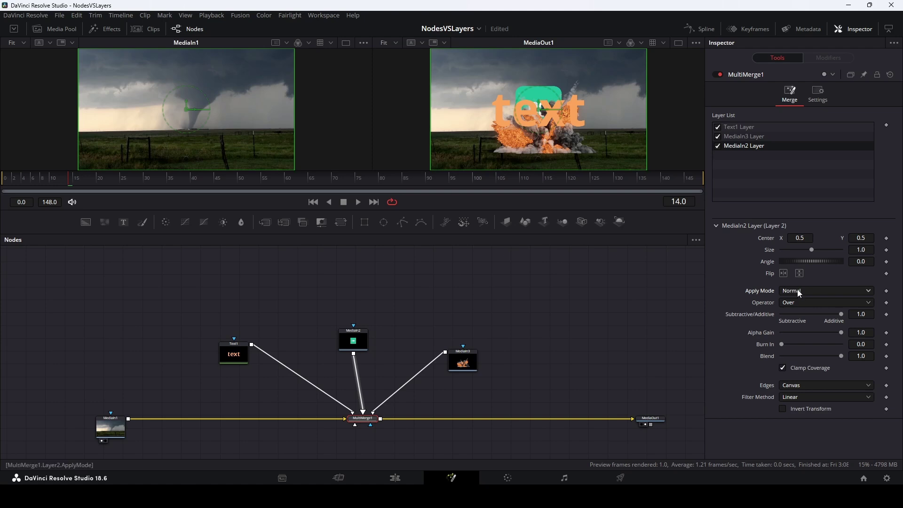
left_click(799, 291)
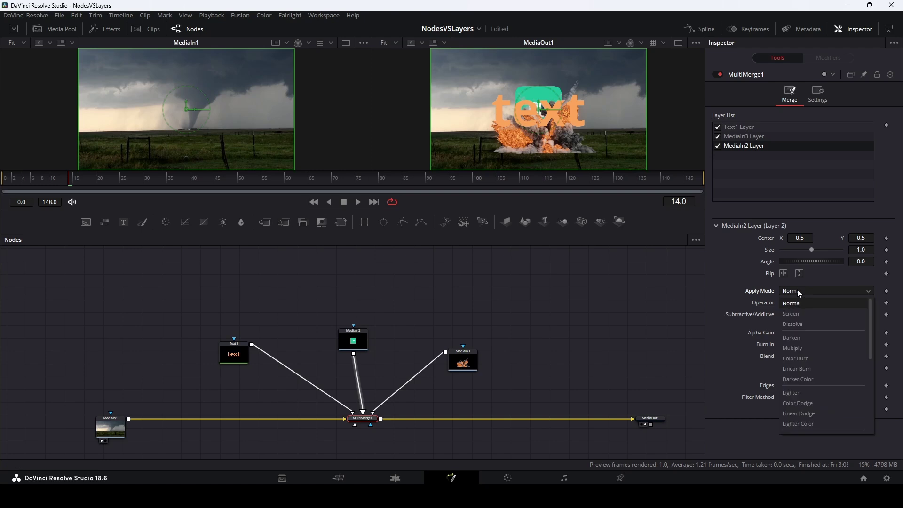
left_click(804, 349)
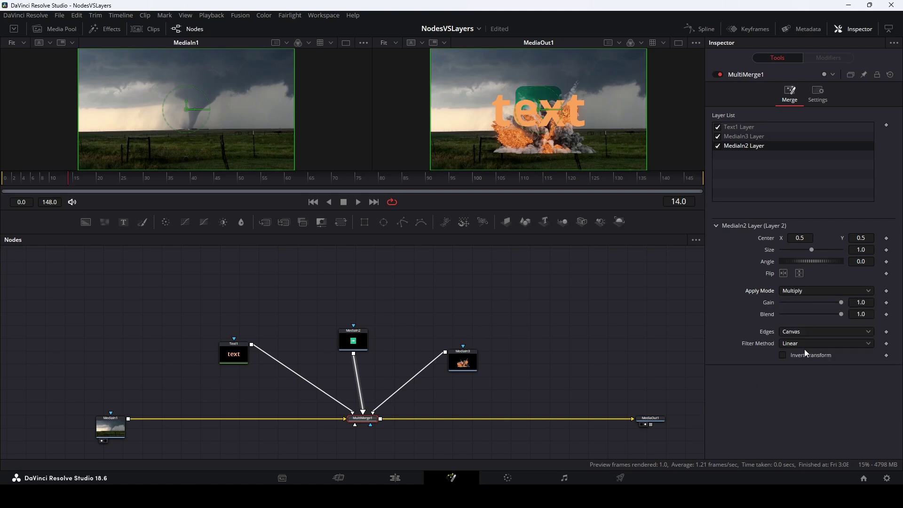
left_click(799, 290)
left_click(798, 301)
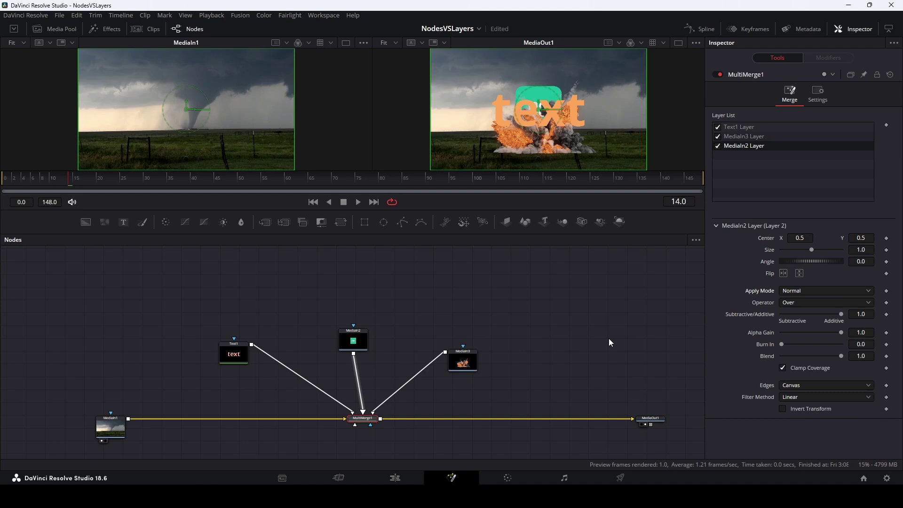